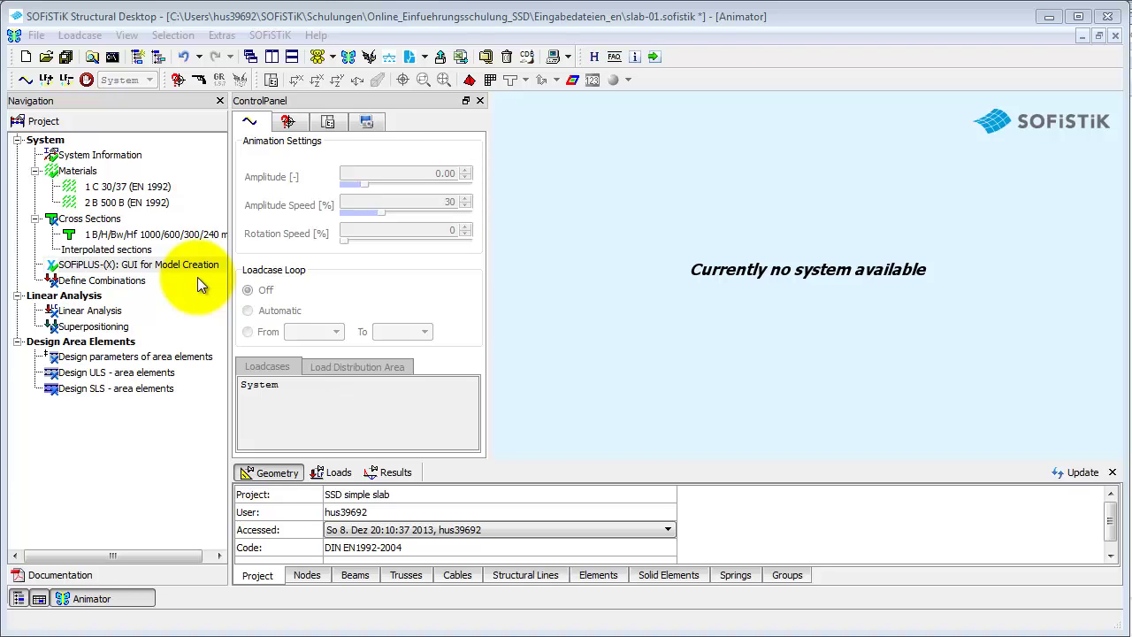
- Launch SOFiPLUS-X 2014 from the Structural Desktop navigation tree to open slab-01.dwg
{"action": "double_click", "coordinate": [196, 266]}
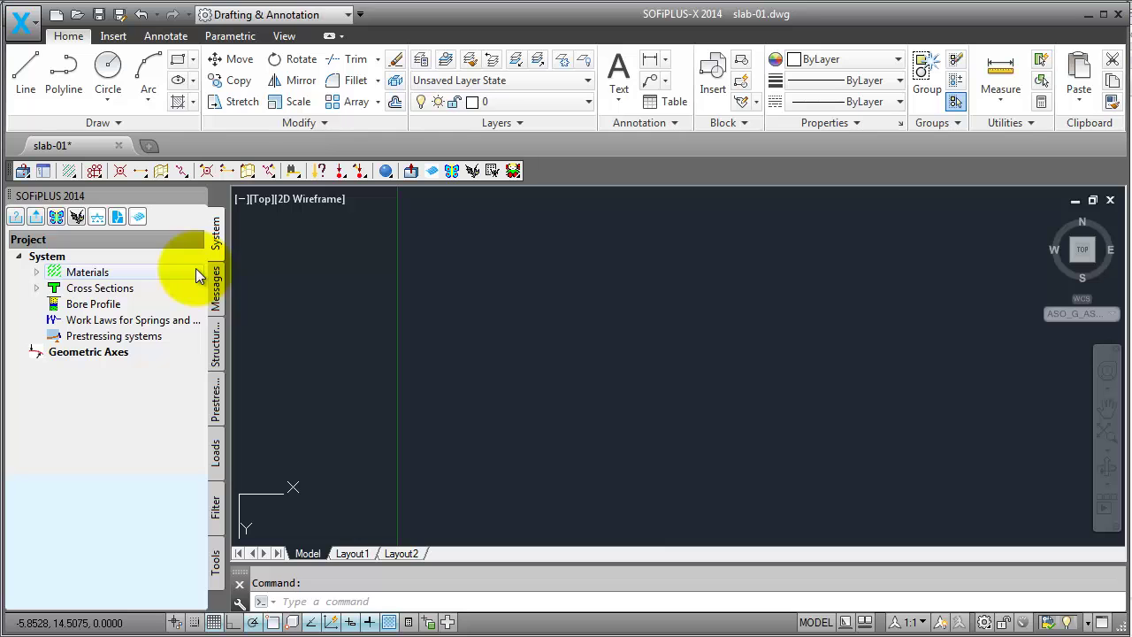
- Draw a 20 × 10 m rectangle from corner 0,0 and frame it in view
{"action": "left_click", "coordinate": [179, 68]}
{"action": "type", "text": "0"}
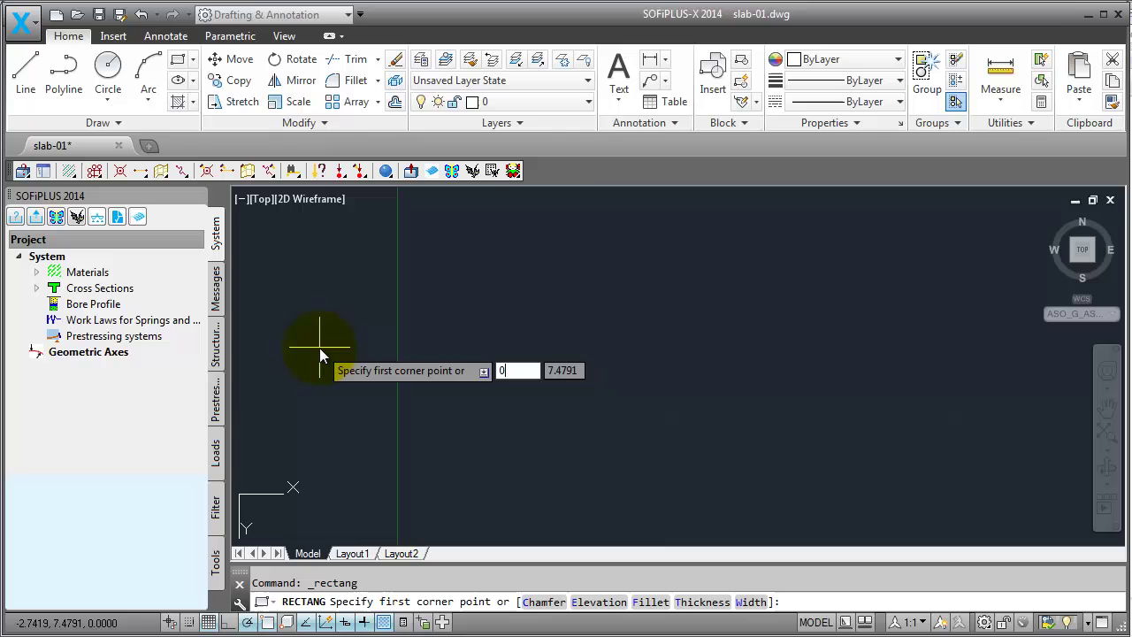
{"action": "key", "text": "Tab"}
{"action": "type", "text": "0"}
{"action": "key", "text": "Return"}
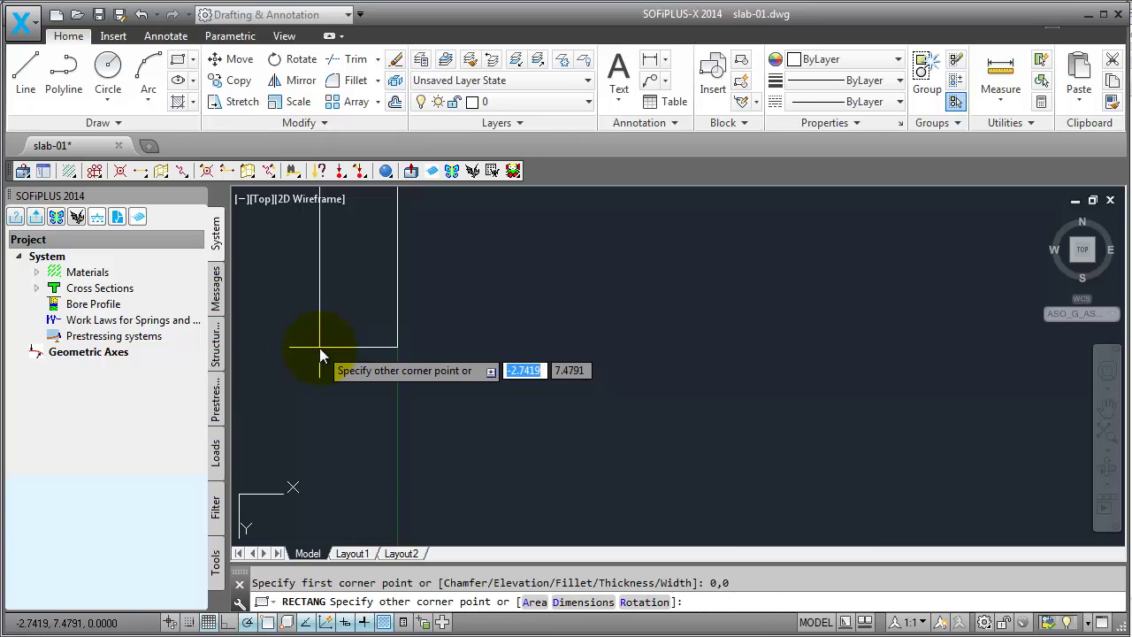
{"action": "type", "text": "20"}
{"action": "key", "text": "Tab"}
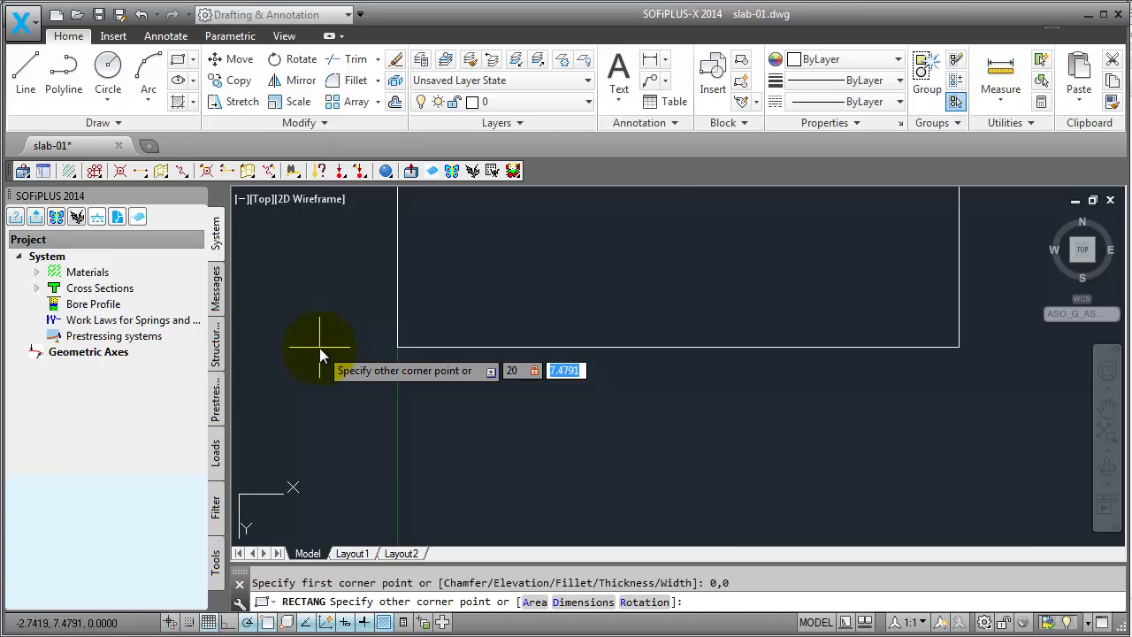
{"action": "type", "text": "10"}
{"action": "key", "text": "Return"}
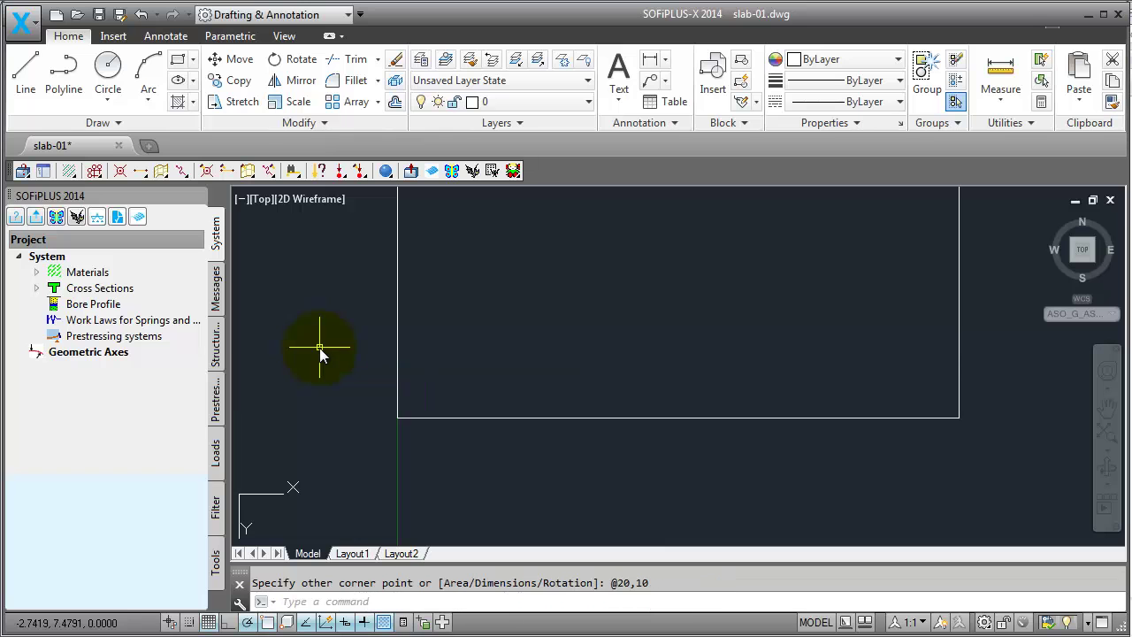
{"action": "left_click", "coordinate": [1105, 433]}
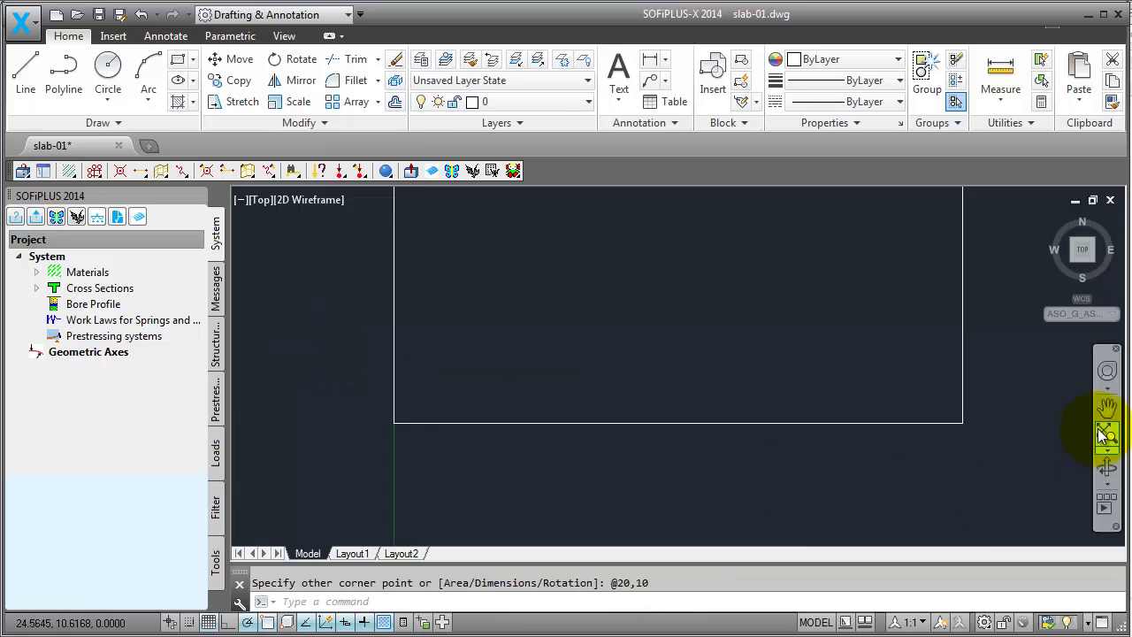
{"action": "scroll", "coordinate": [672, 355], "scroll_direction": "down", "scroll_amount": 2}
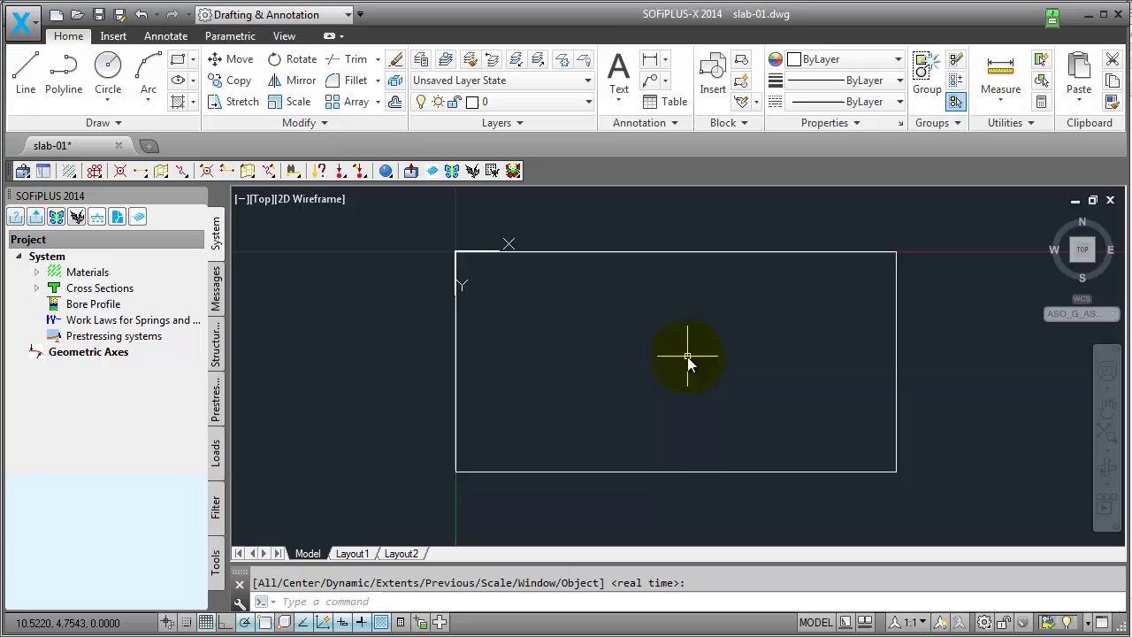
{"action": "middle_click_drag", "start_coordinate": [687, 359], "coordinate": [632, 366]}
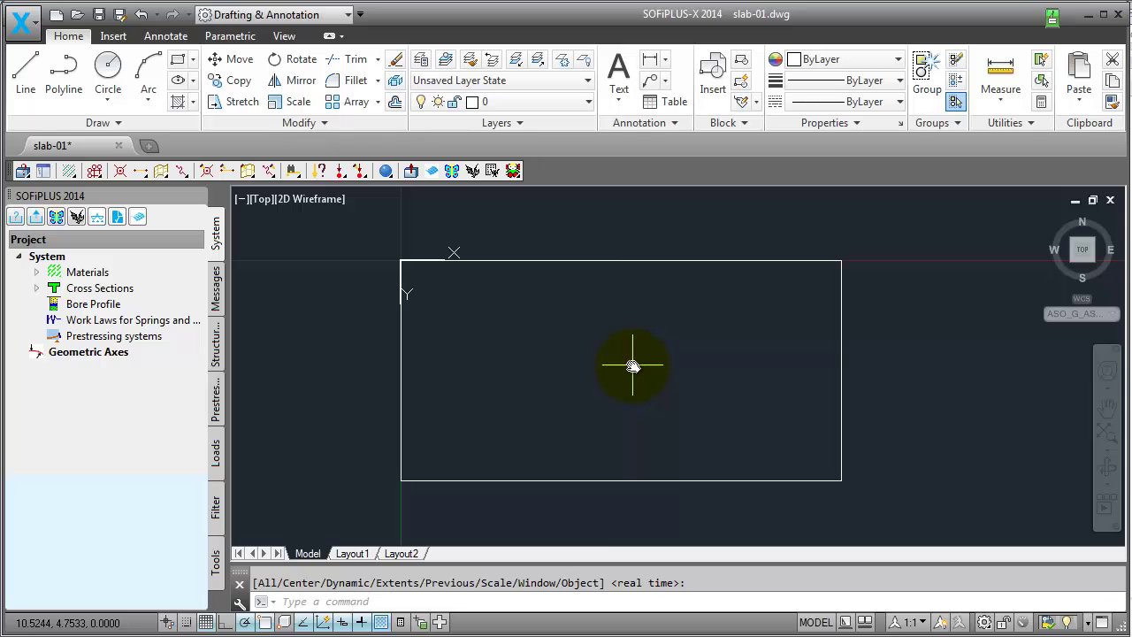
- Turn on Midpoint snap and draw a vertical line between the top and bottom edge midpoints
{"action": "right_click", "coordinate": [270, 623]}
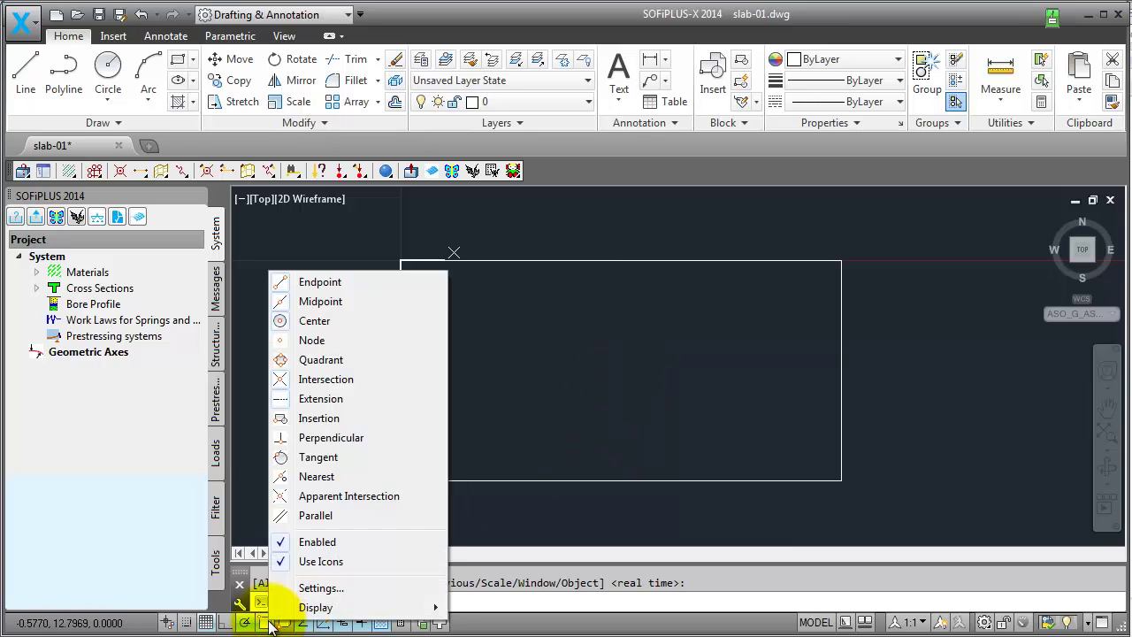
{"action": "left_click", "coordinate": [340, 303]}
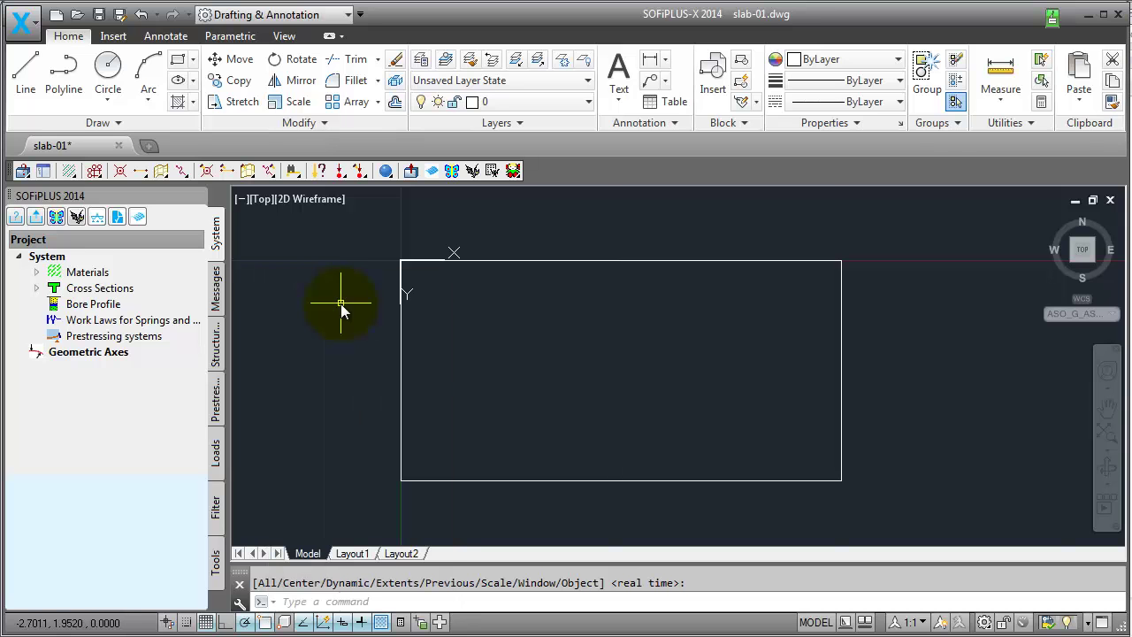
{"action": "left_click", "coordinate": [24, 84]}
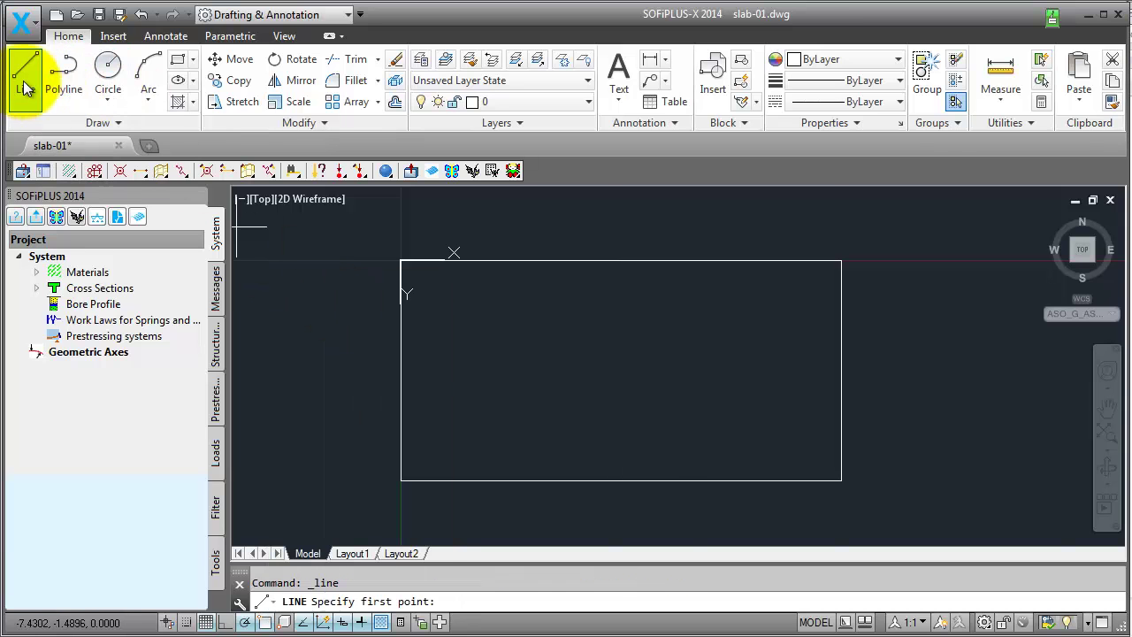
{"action": "left_click", "coordinate": [622, 263]}
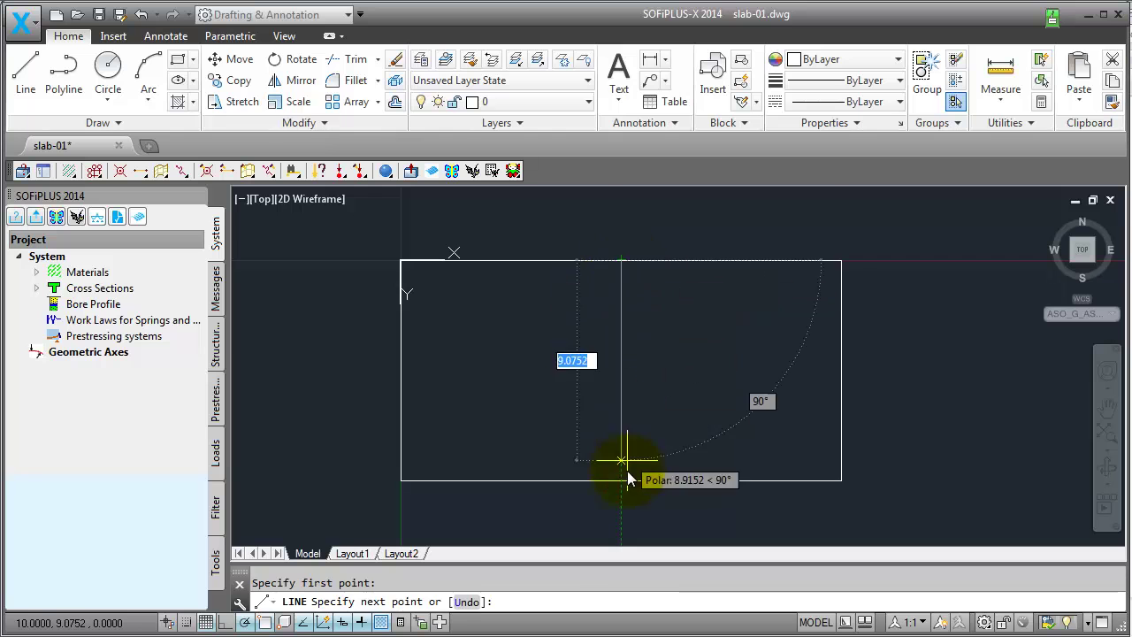
{"action": "left_click", "coordinate": [624, 482]}
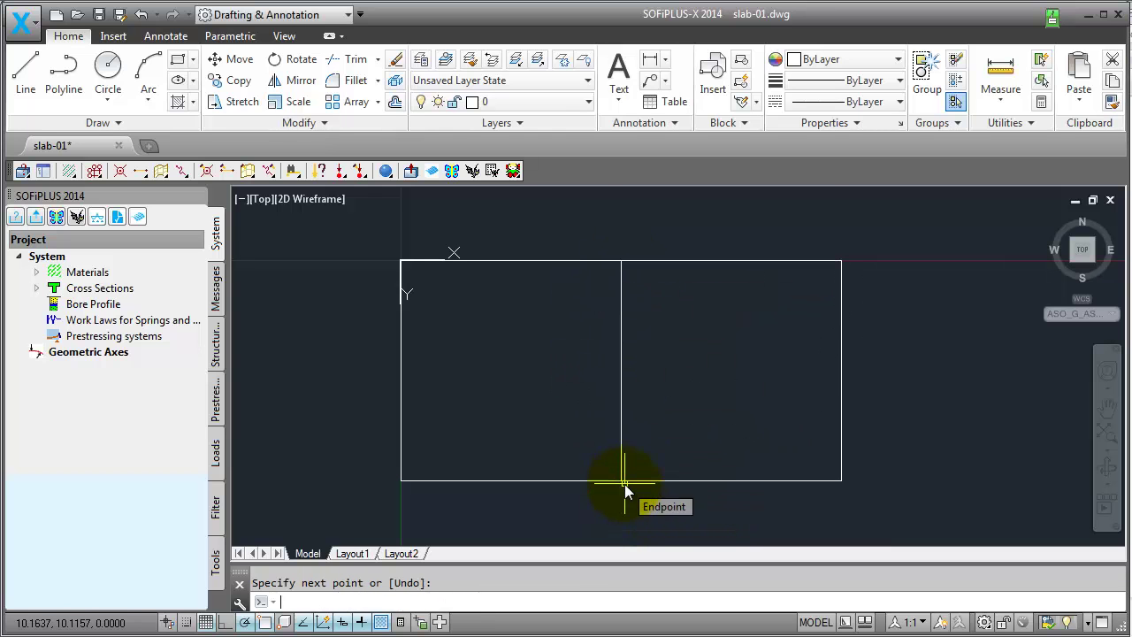
{"action": "key", "text": "Return"}
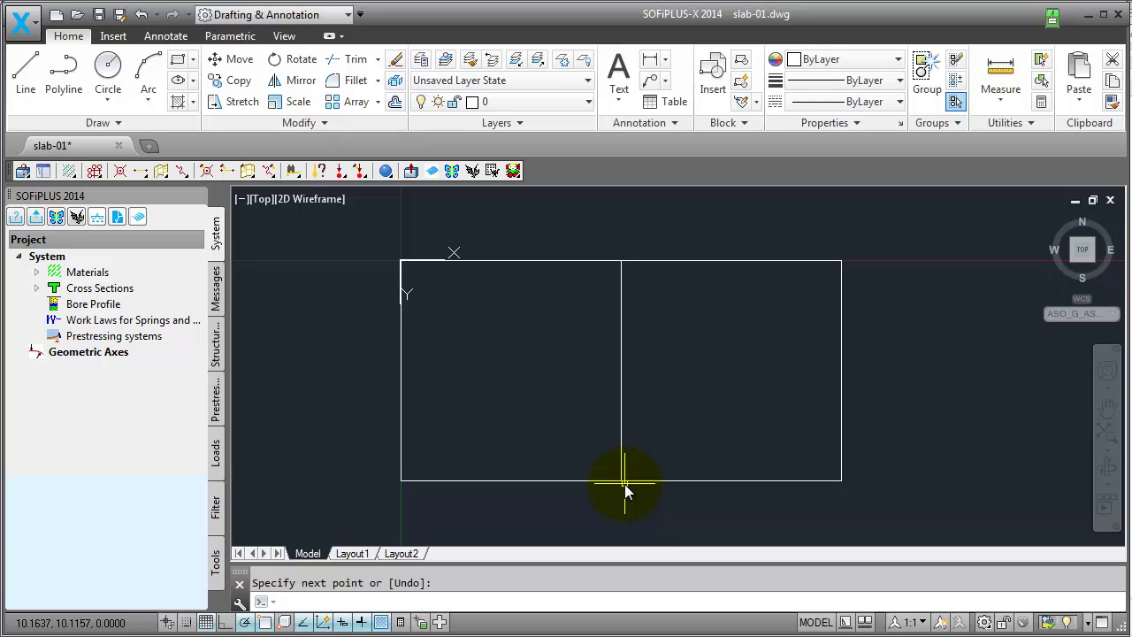
- Draw a horizontal line from the left edge's midpoint to the centre line
{"action": "left_click", "coordinate": [26, 75]}
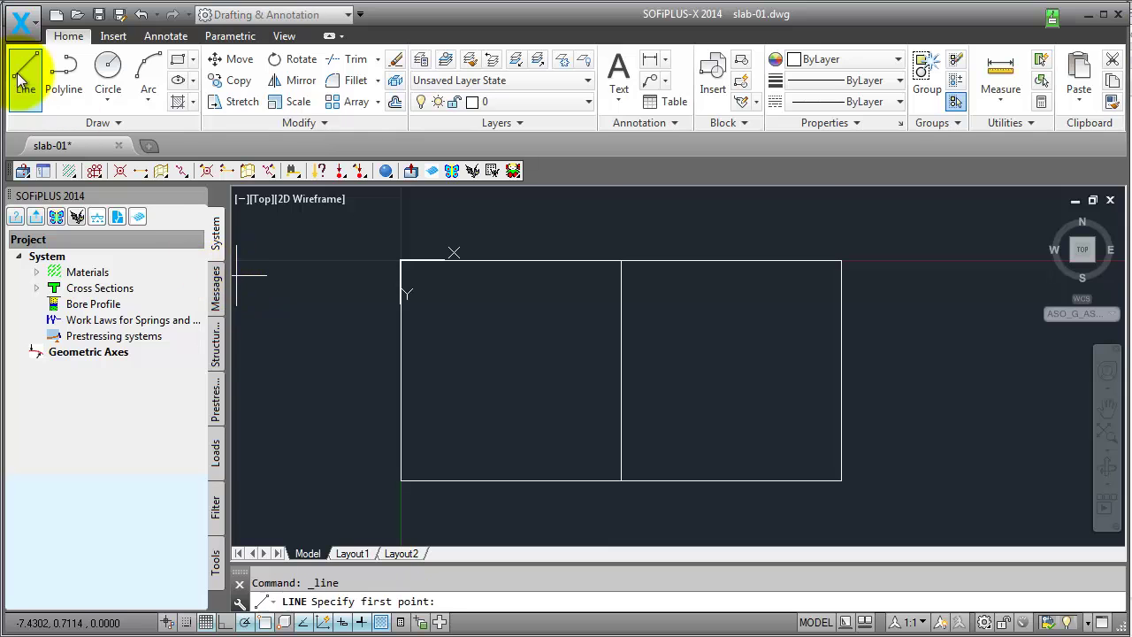
{"action": "left_click", "coordinate": [400, 369]}
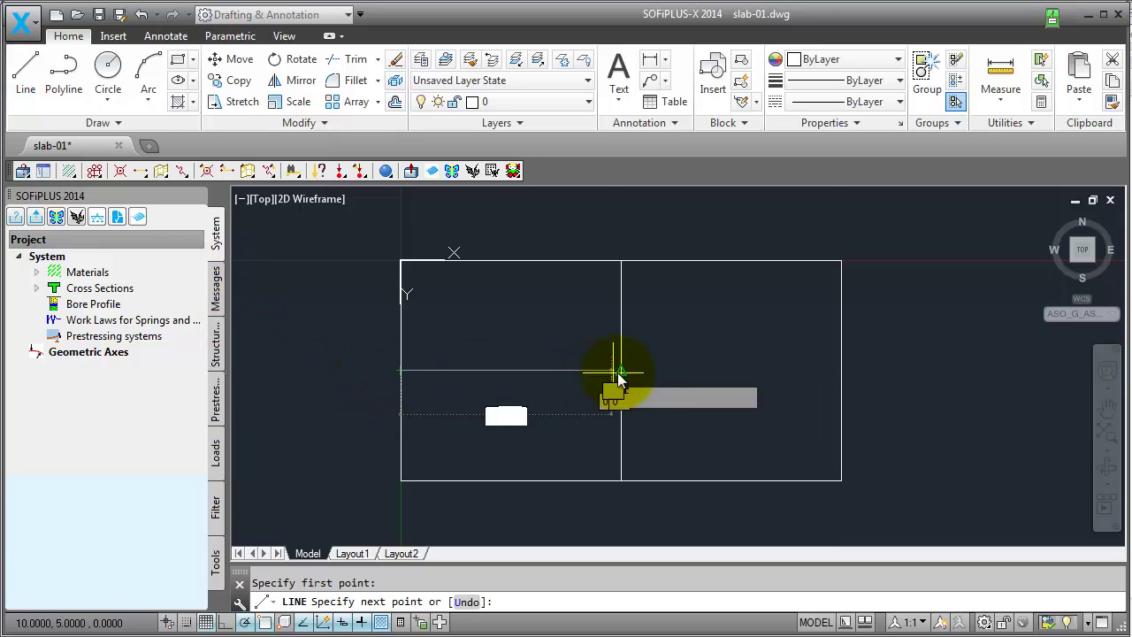
{"action": "left_click", "coordinate": [688, 376]}
{"action": "key", "text": "Return"}
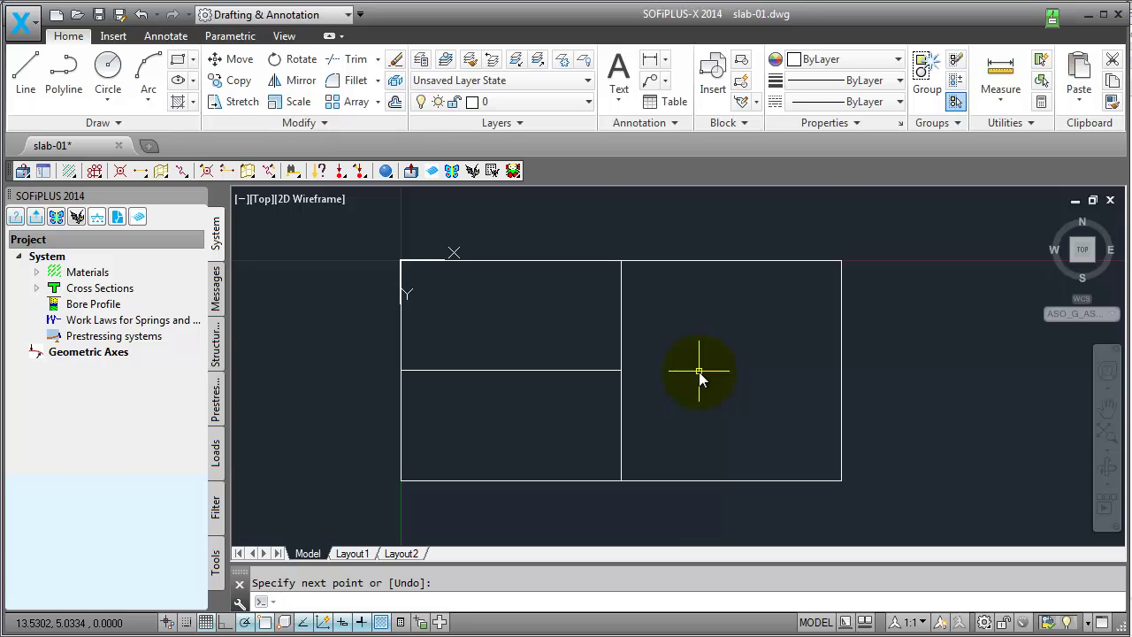
- Create a 0.24 m thick structural area by picking a point inside the upper-left field
{"action": "left_click", "coordinate": [216, 356]}
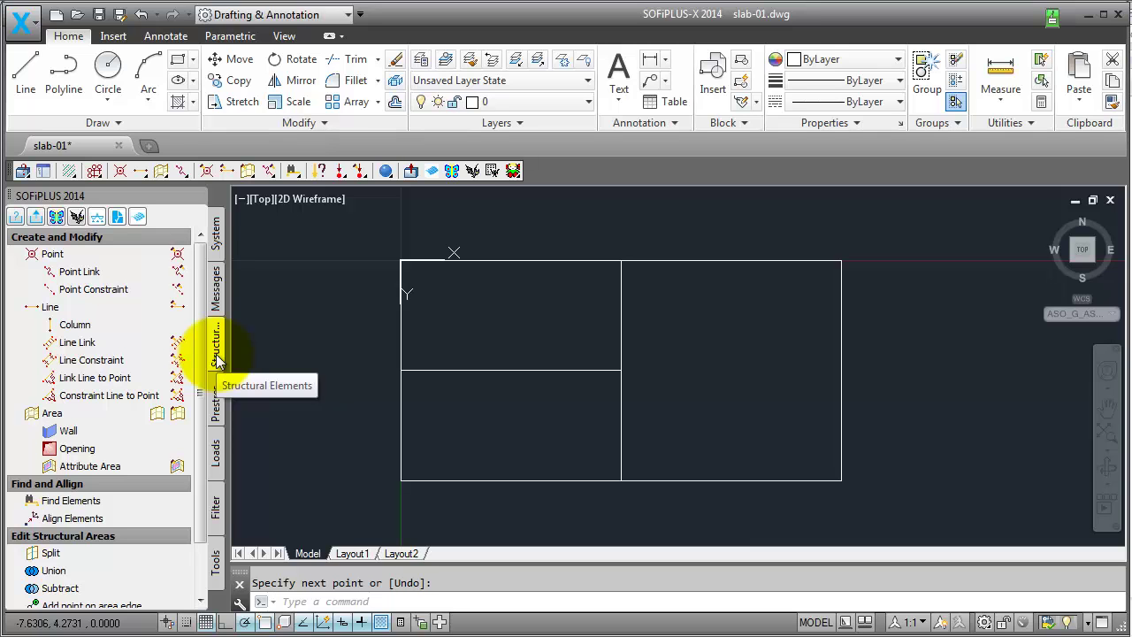
{"action": "left_click", "coordinate": [98, 412]}
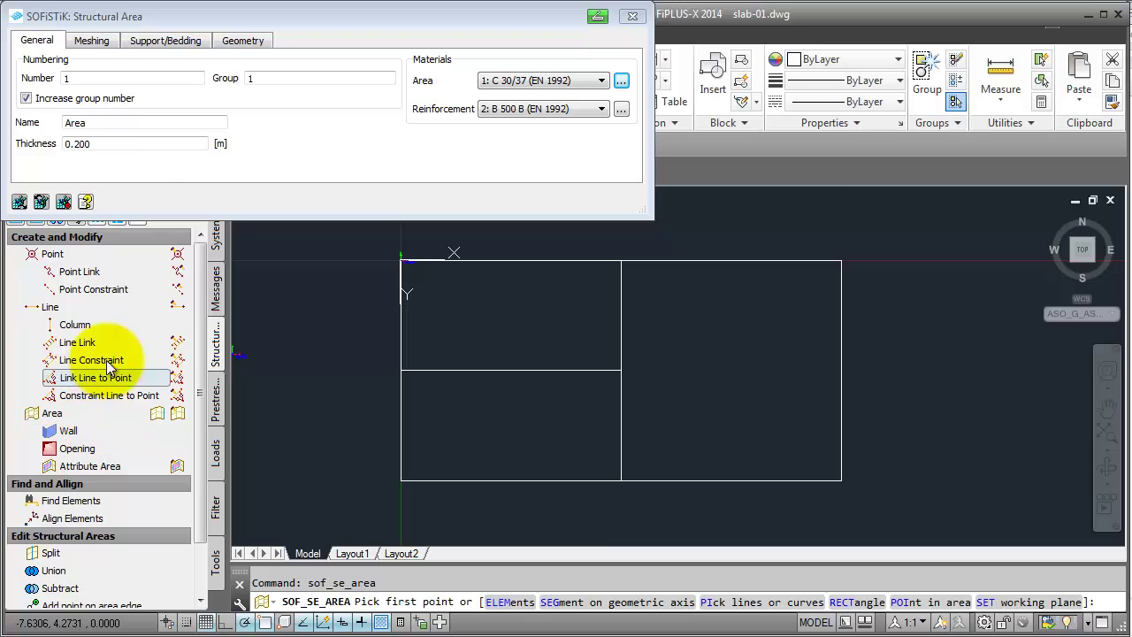
{"action": "left_click", "coordinate": [129, 143]}
{"action": "key", "text": "BackSpace"}
{"action": "key", "text": "BackSpace"}
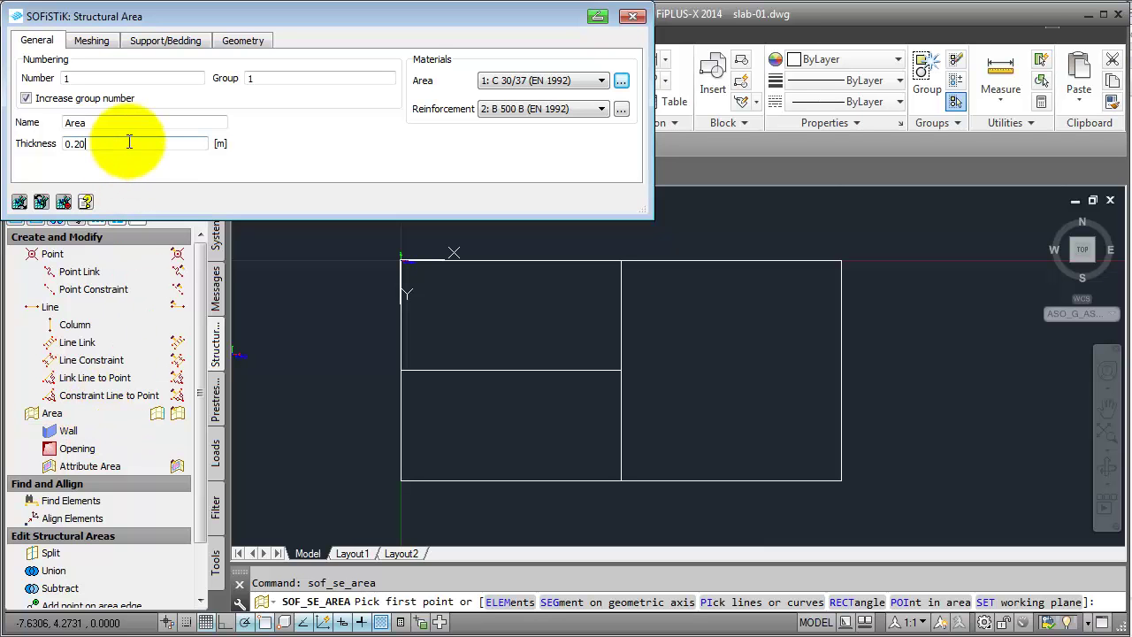
{"action": "type", "text": "4"}
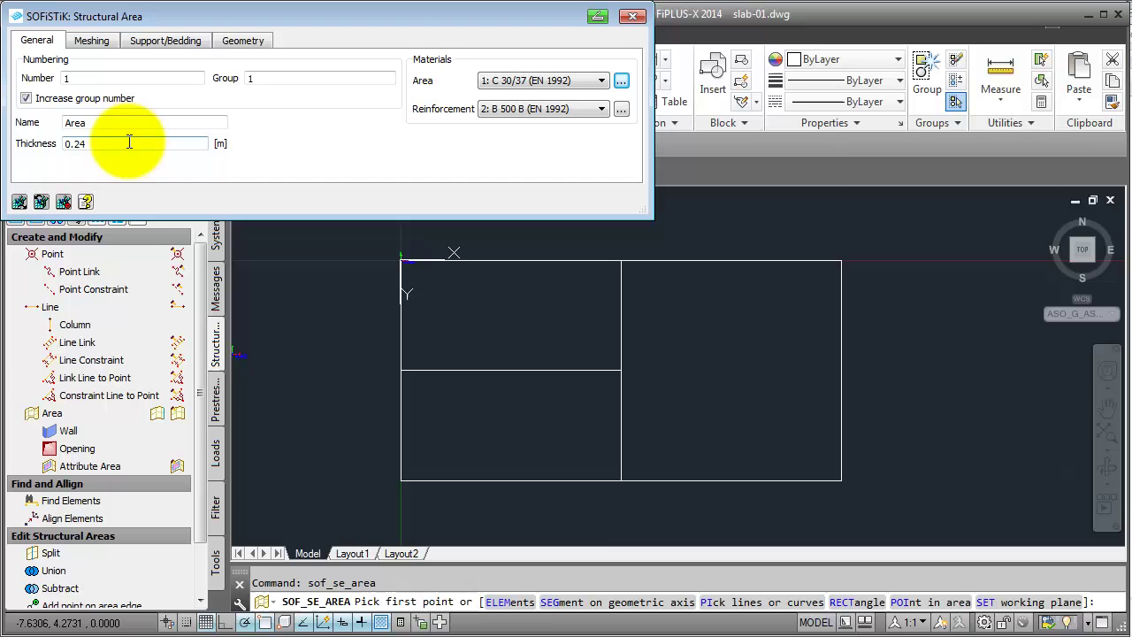
{"action": "right_click", "coordinate": [299, 332]}
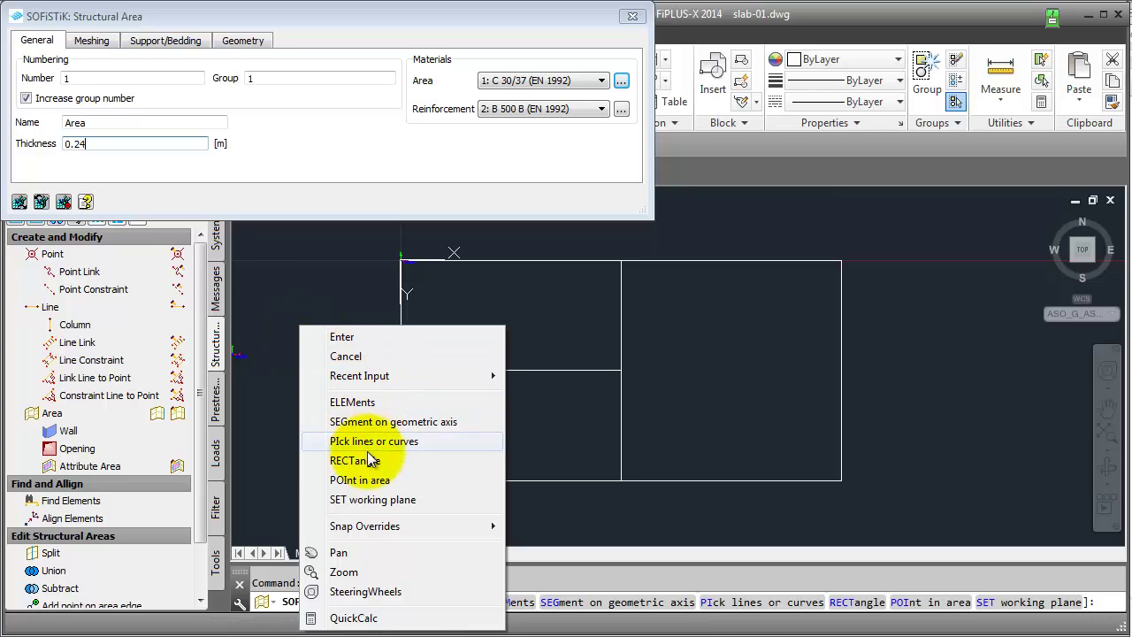
{"action": "left_click", "coordinate": [370, 484]}
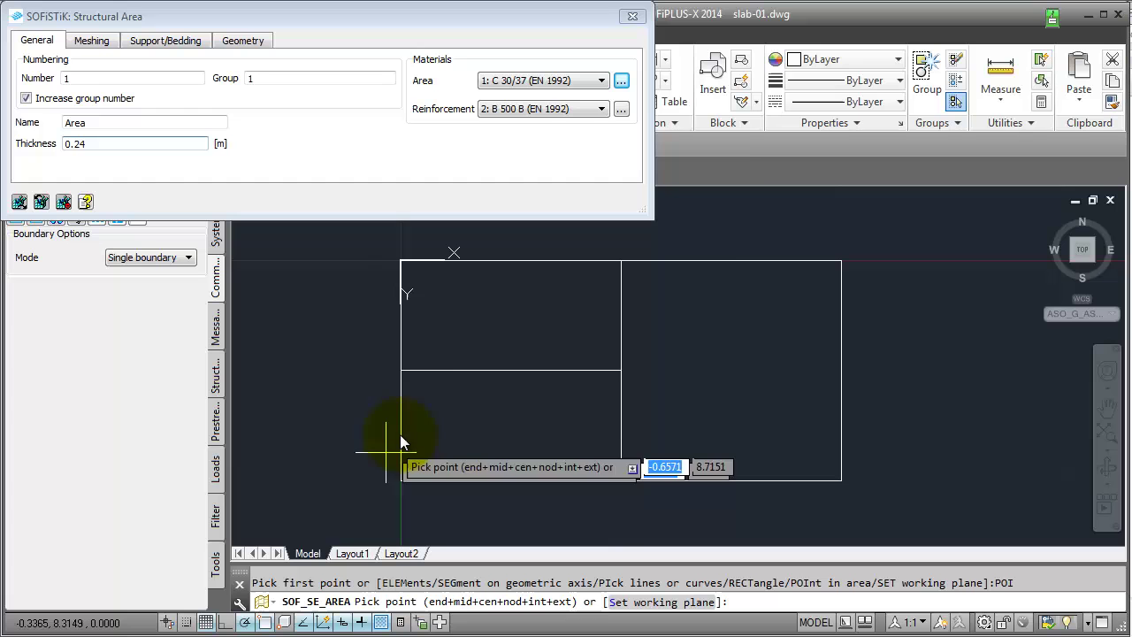
{"action": "left_click", "coordinate": [503, 320]}
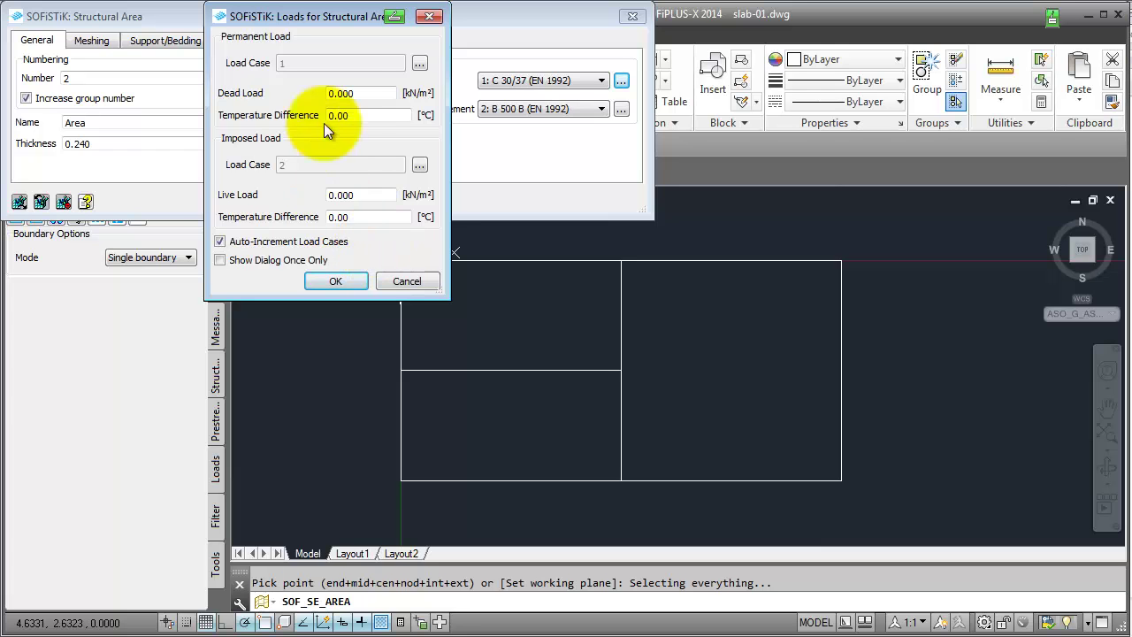
- Enter dead load 1 and live load 3 kN/m², showing the loads dialog only once
{"action": "left_click_drag", "start_coordinate": [366, 94], "coordinate": [312, 98]}
{"action": "type", "text": "1"}
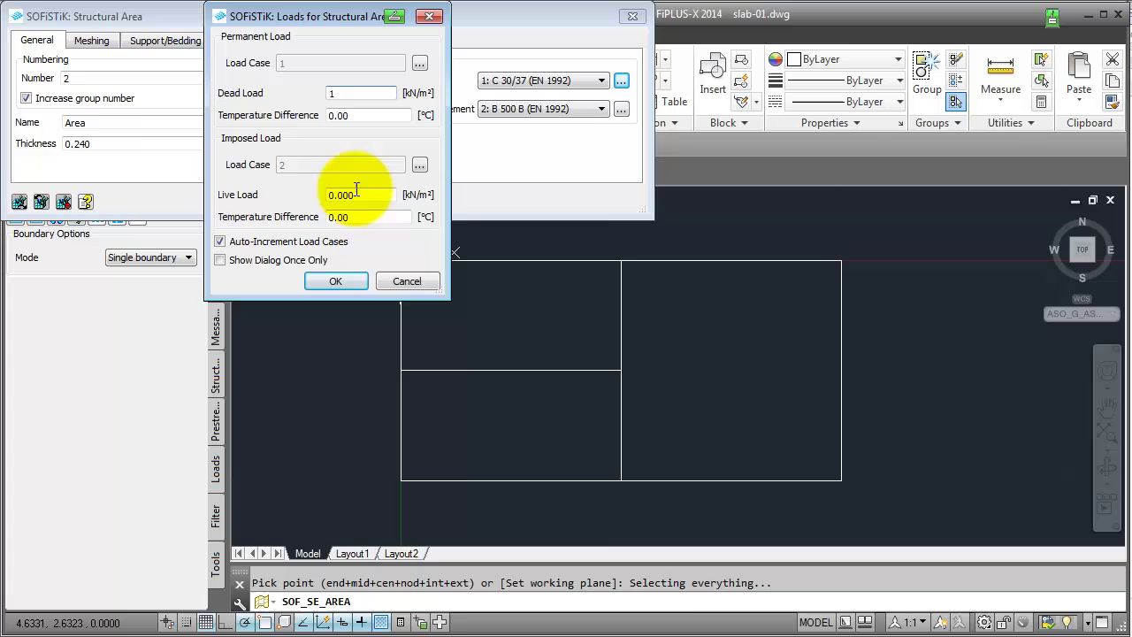
{"action": "left_click_drag", "start_coordinate": [358, 195], "coordinate": [289, 199]}
{"action": "type", "text": "3"}
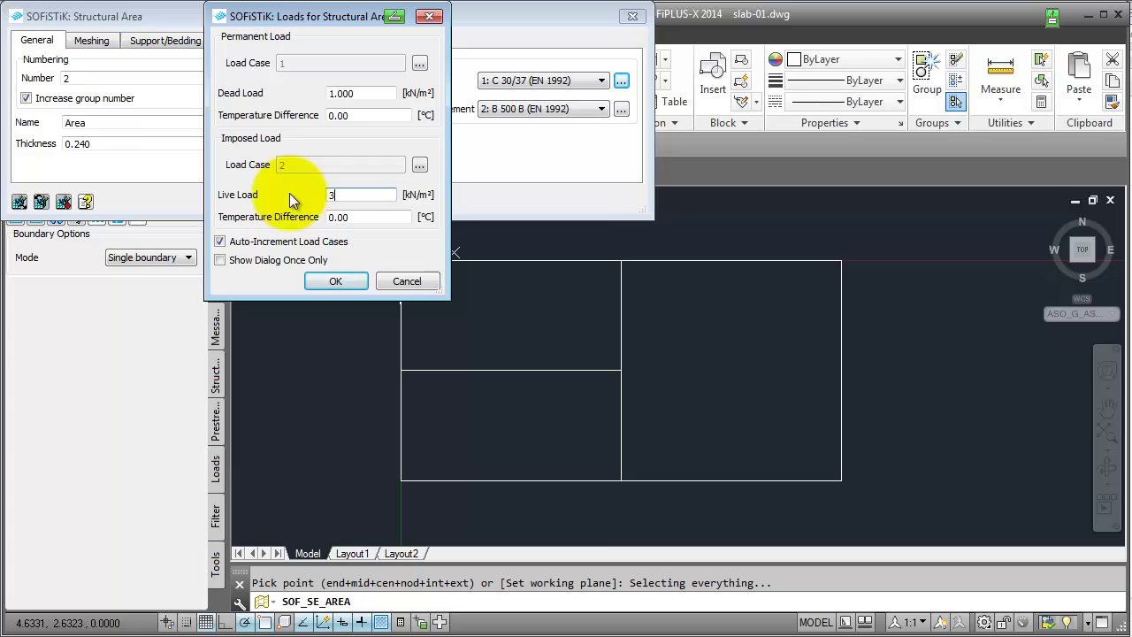
{"action": "left_click", "coordinate": [221, 262]}
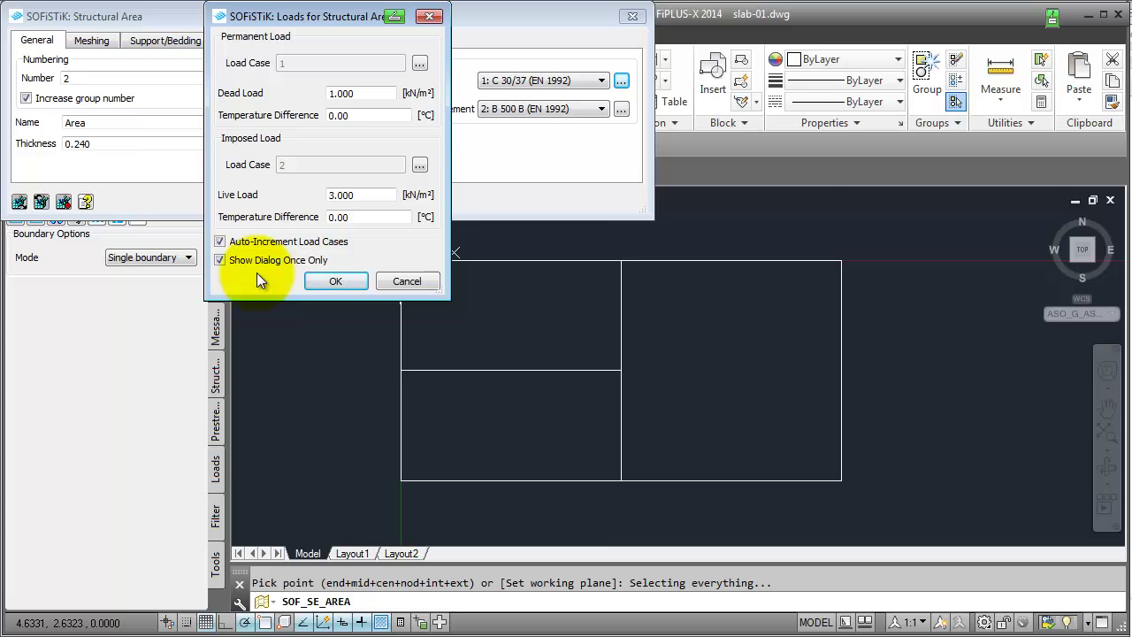
{"action": "left_click", "coordinate": [333, 282]}
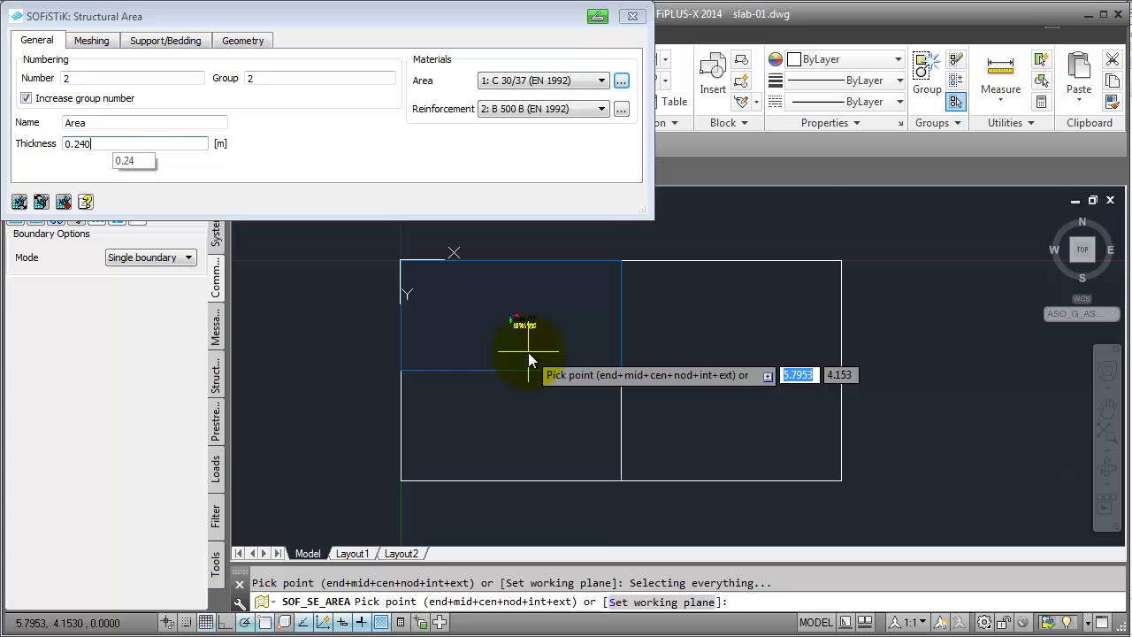
- Pick points in the remaining two fields to create their structural areas, then end placement
{"action": "left_click", "coordinate": [528, 352]}
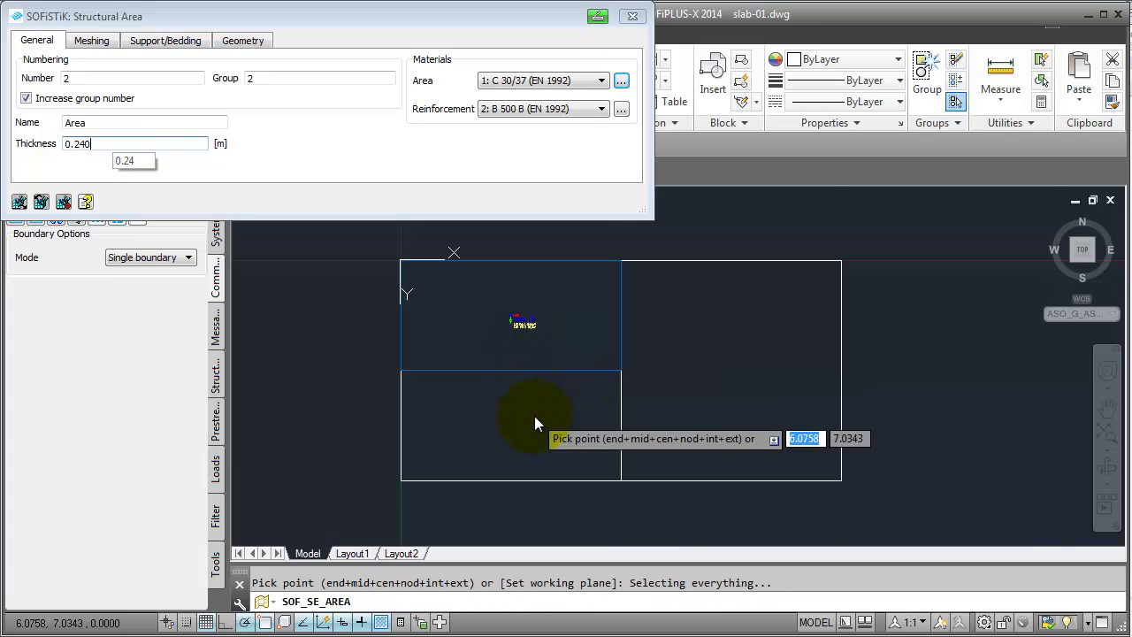
{"action": "left_click", "coordinate": [535, 424]}
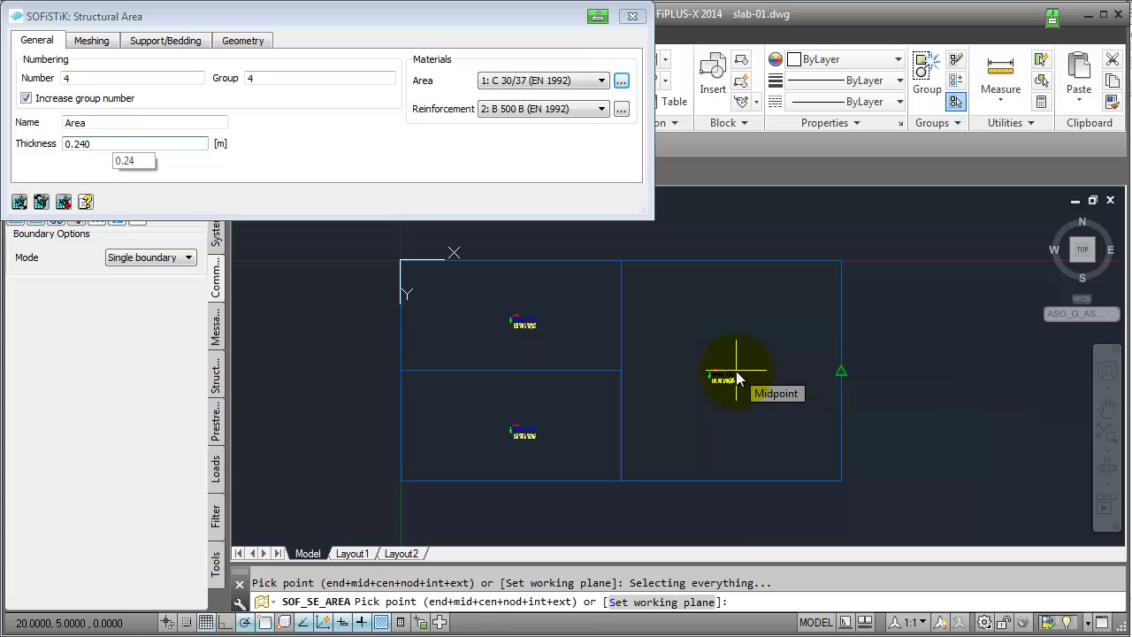
{"action": "left_click", "coordinate": [633, 16]}
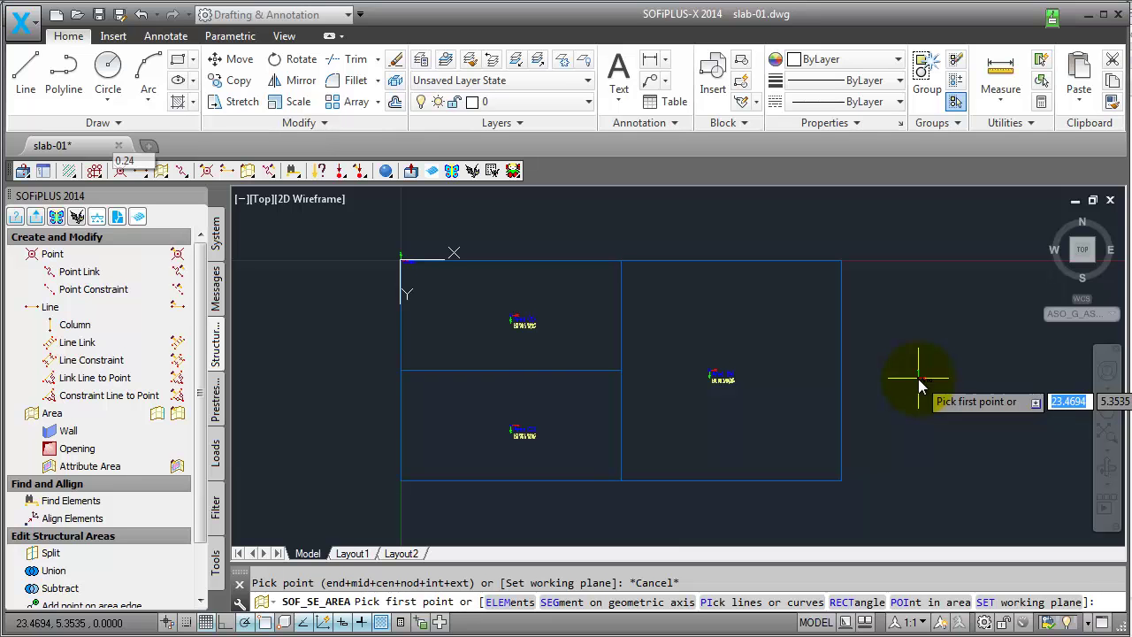
- Export system and loads with Mesh Entire System enabled
{"action": "left_click", "coordinate": [36, 221]}
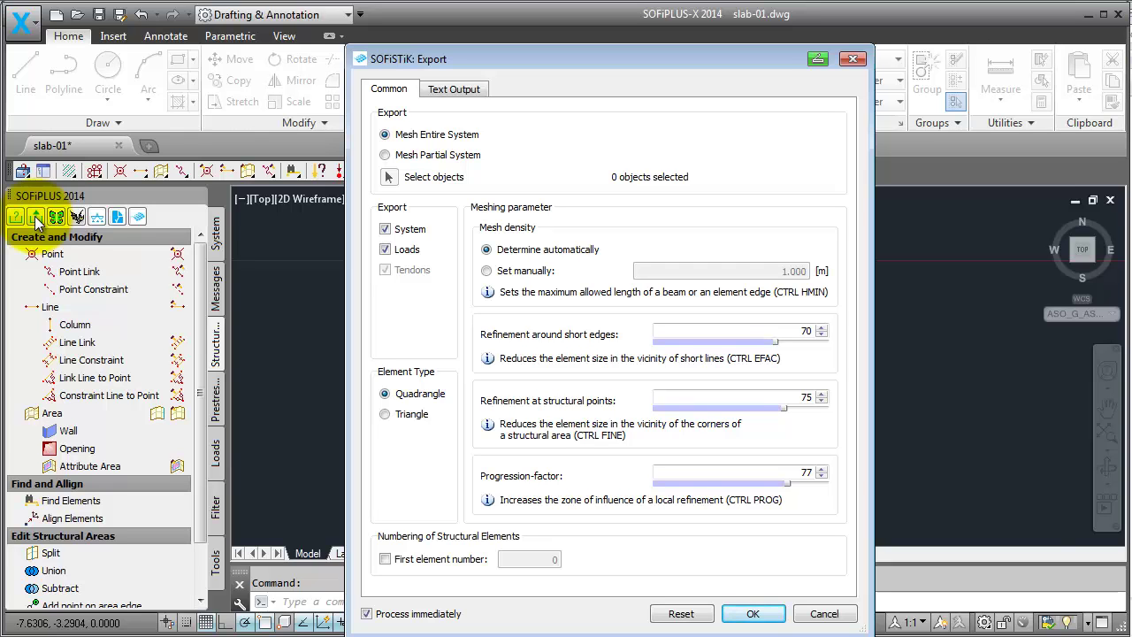
{"action": "left_click", "coordinate": [752, 614]}
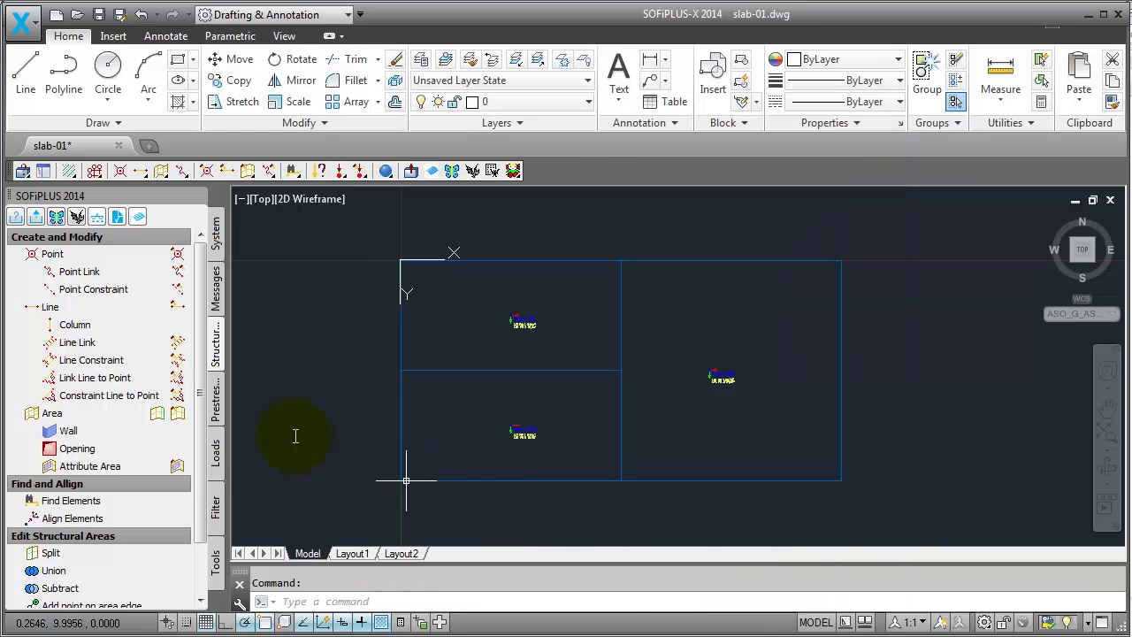
- Show the export messages listing 3 user areas and 13 total lines
{"action": "left_click", "coordinate": [221, 290]}
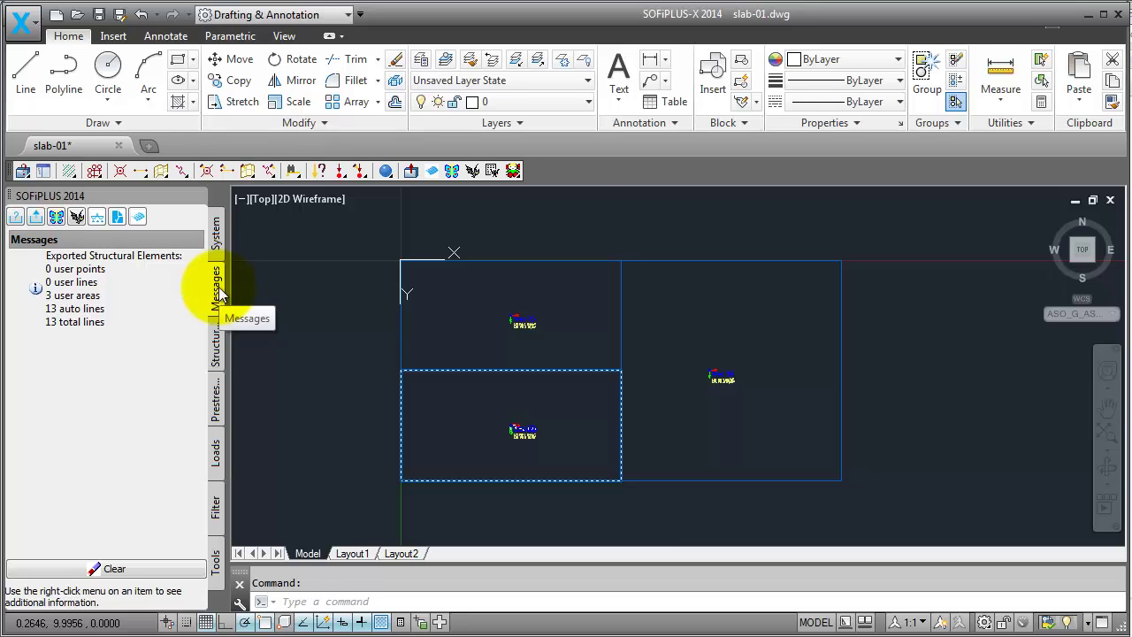
{"action": "left_click", "coordinate": [323, 630]}
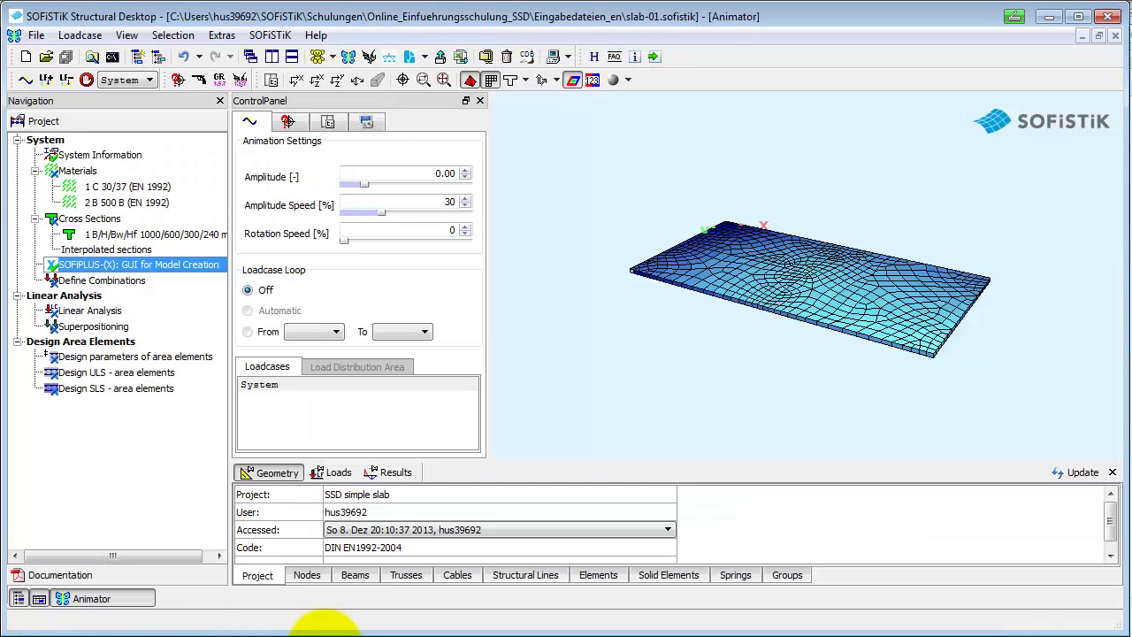
{"action": "left_click_drag", "start_coordinate": [645, 265], "coordinate": [806, 365]}
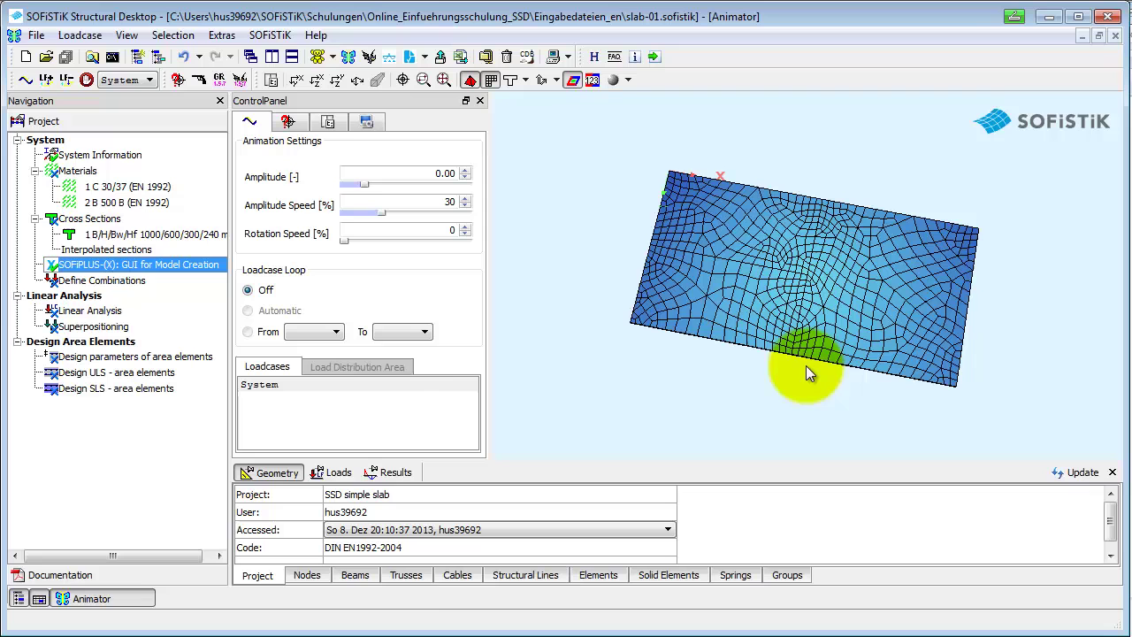
{"action": "left_click", "coordinate": [415, 631]}
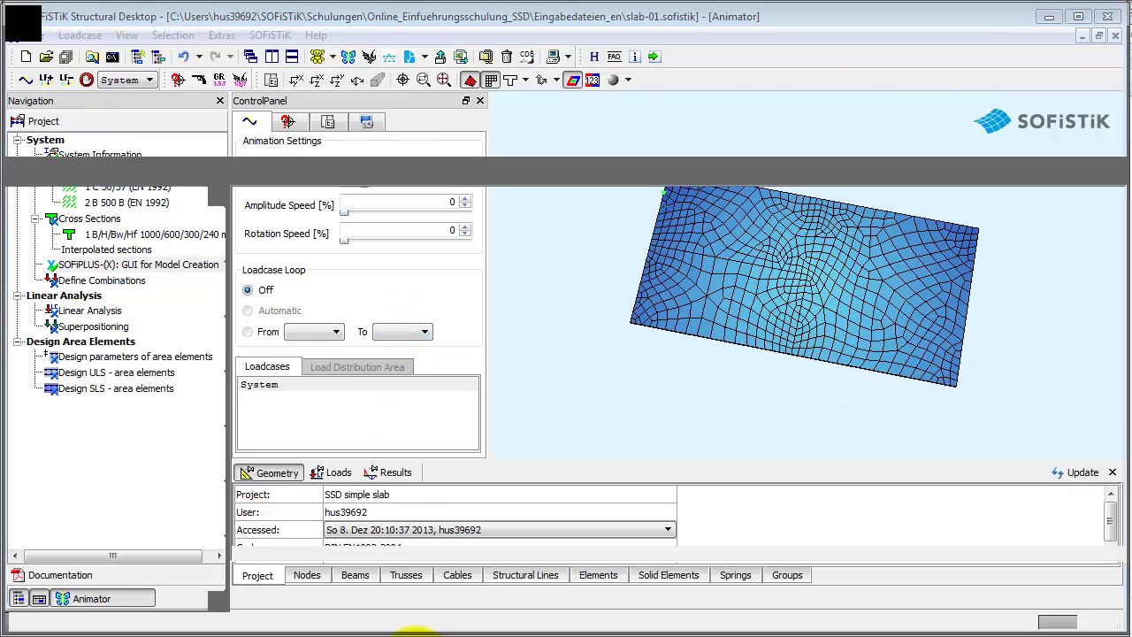
{"action": "left_click", "coordinate": [221, 253]}
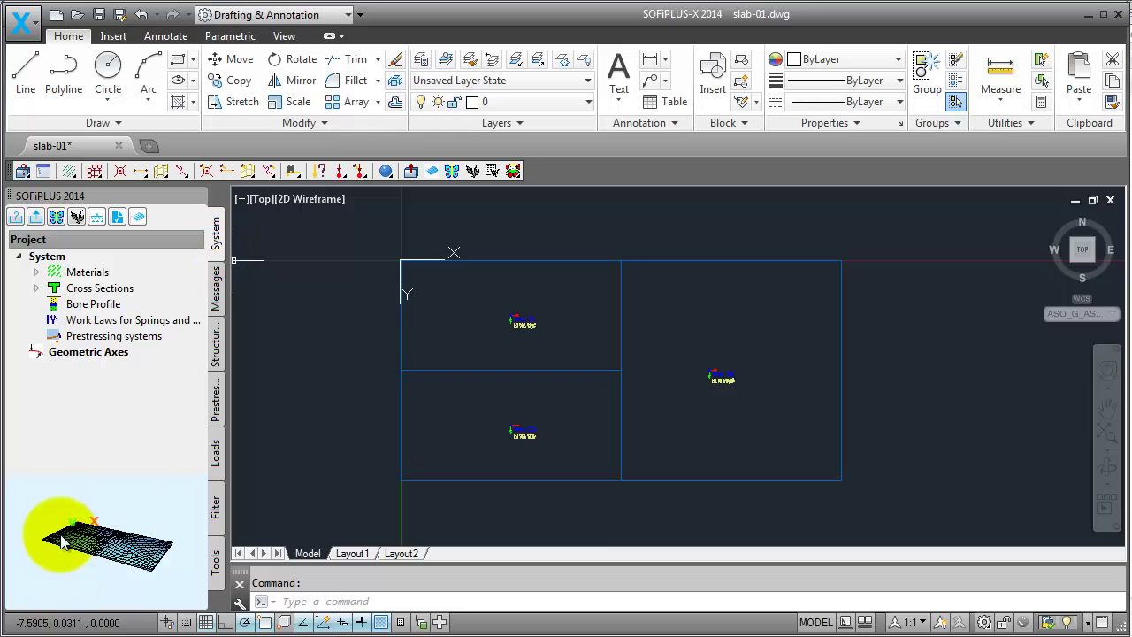
- Rotate the slab preview and switch the side panel to the Loads tools
{"action": "mouse_move", "coordinate": [62, 542]}
{"action": "left_mouse_down"}
{"action": "mouse_move", "coordinate": [70, 536]}
{"action": "mouse_move", "coordinate": [82, 567]}
{"action": "mouse_move", "coordinate": [114, 553]}
{"action": "mouse_move", "coordinate": [56, 536]}
{"action": "mouse_move", "coordinate": [99, 598]}
{"action": "mouse_move", "coordinate": [139, 579]}
{"action": "left_mouse_up"}
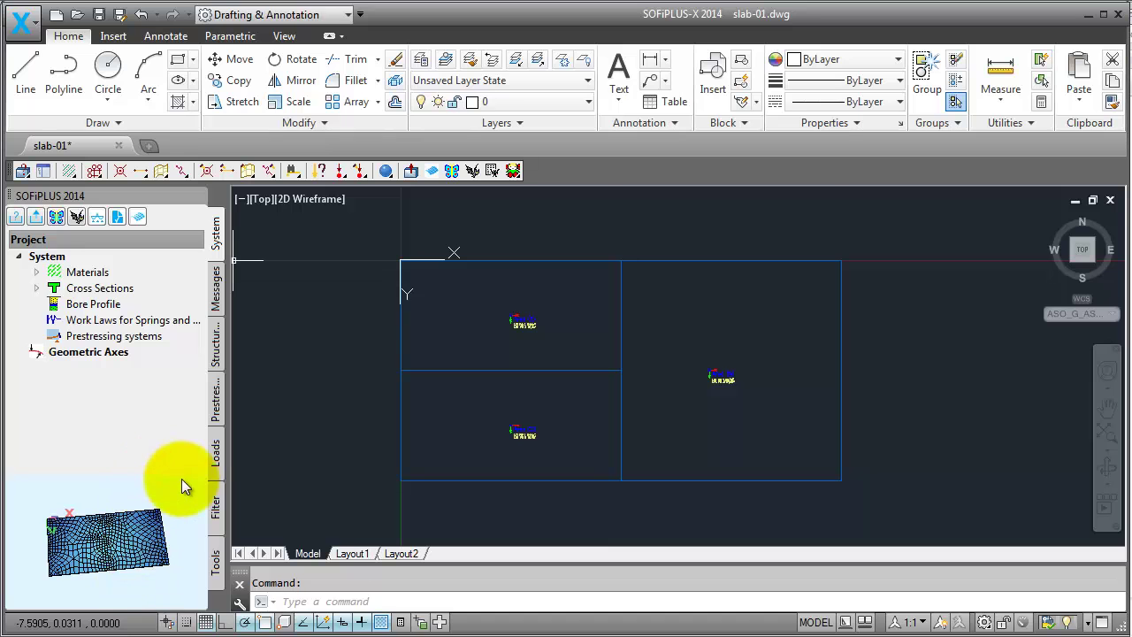
{"action": "left_click", "coordinate": [216, 453]}
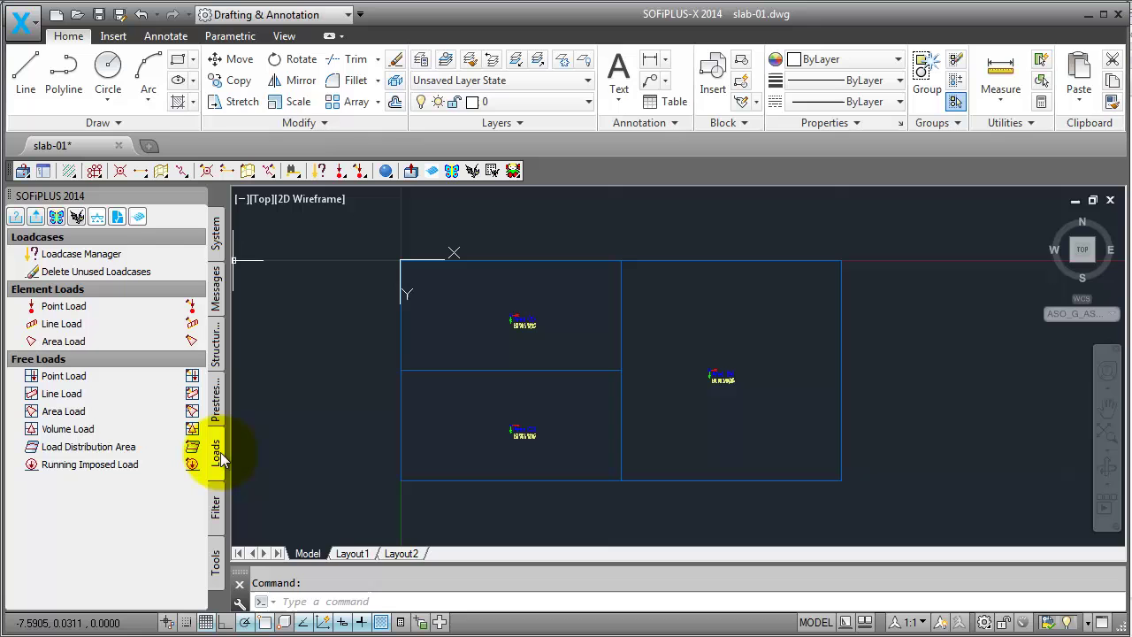
- In the Loadcase Manager, set DLZ of loadcase 1 to 1.00 and confirm
{"action": "left_click", "coordinate": [123, 254]}
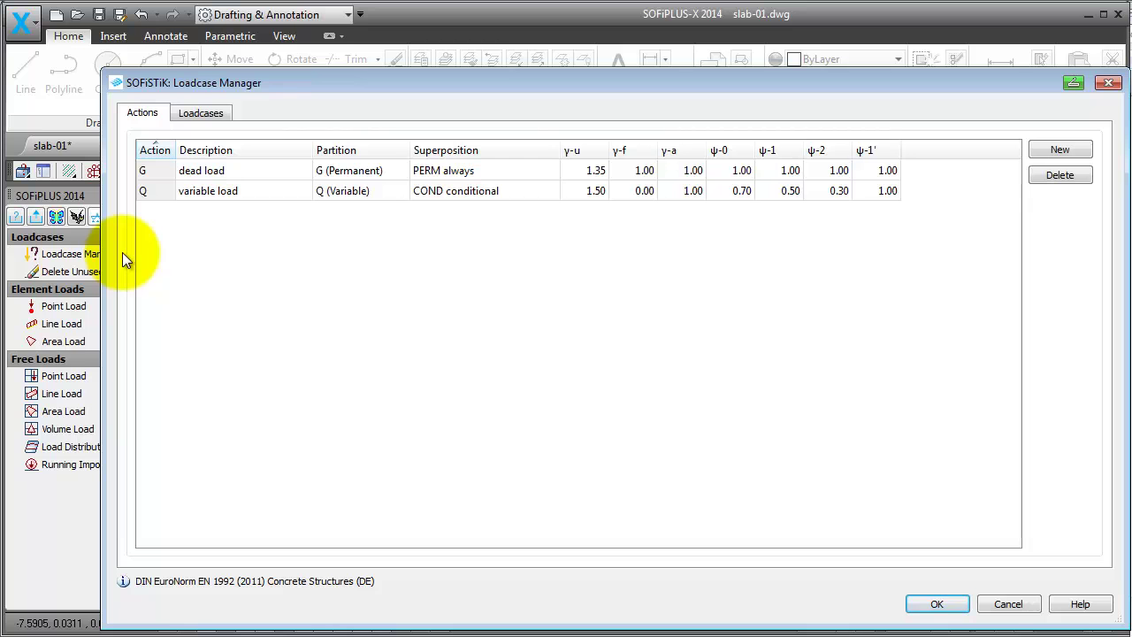
{"action": "left_click", "coordinate": [212, 114]}
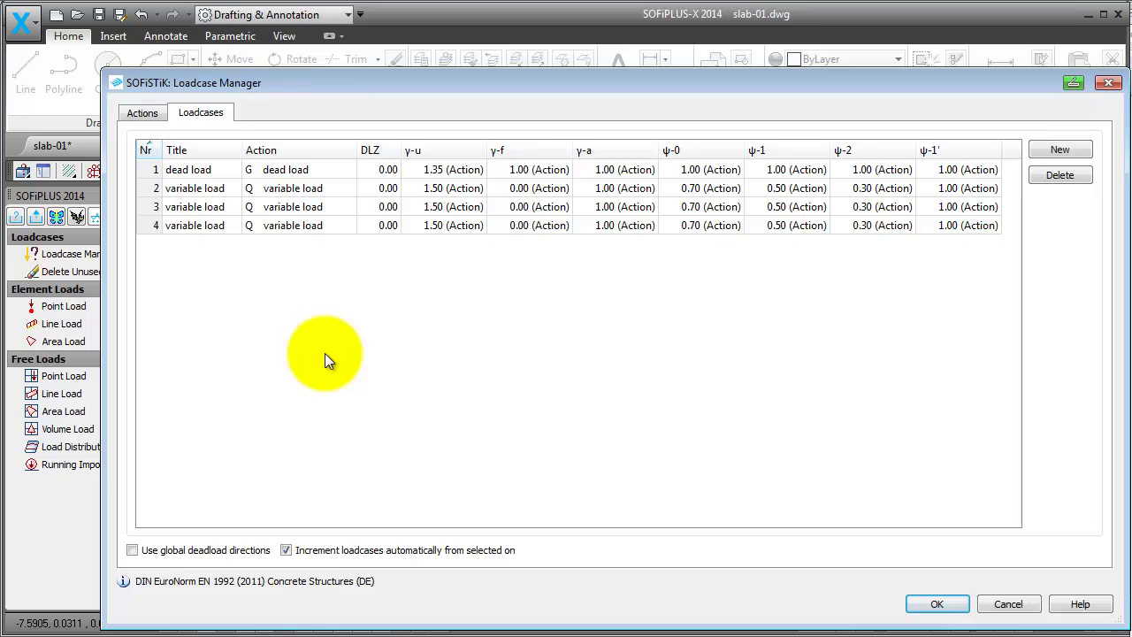
{"action": "left_click", "coordinate": [388, 172]}
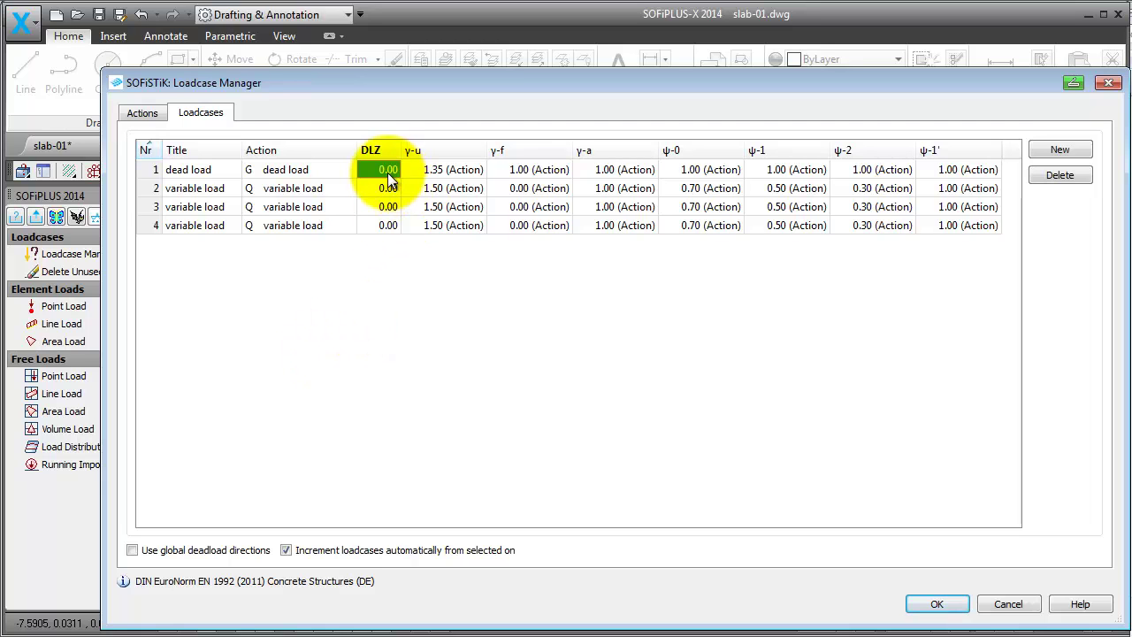
{"action": "type", "text": "1"}
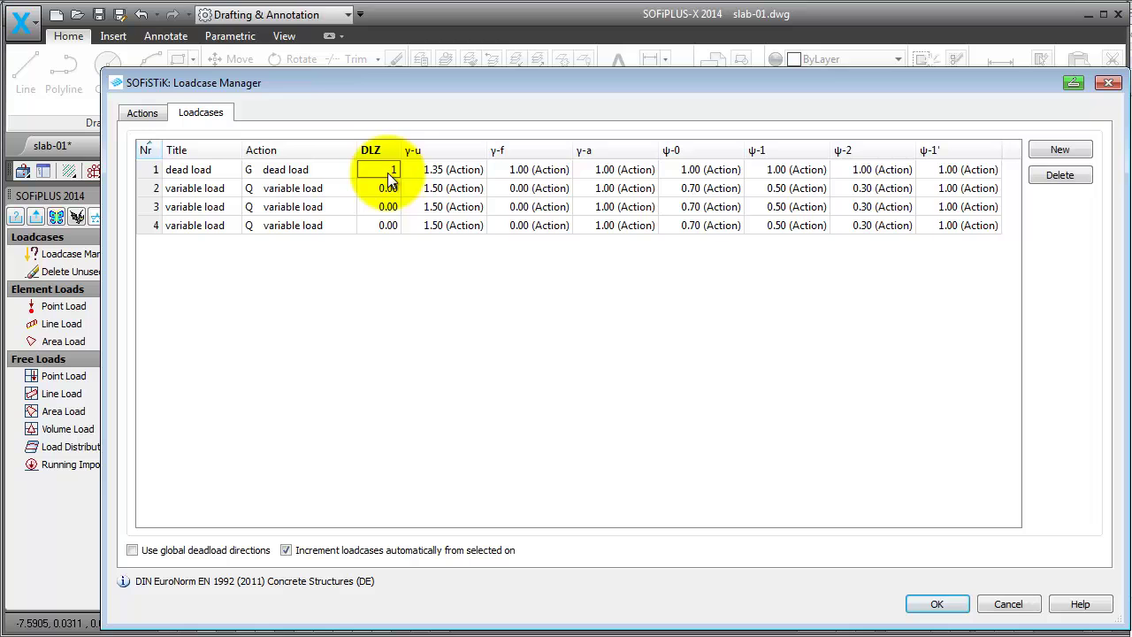
{"action": "left_click", "coordinate": [392, 343]}
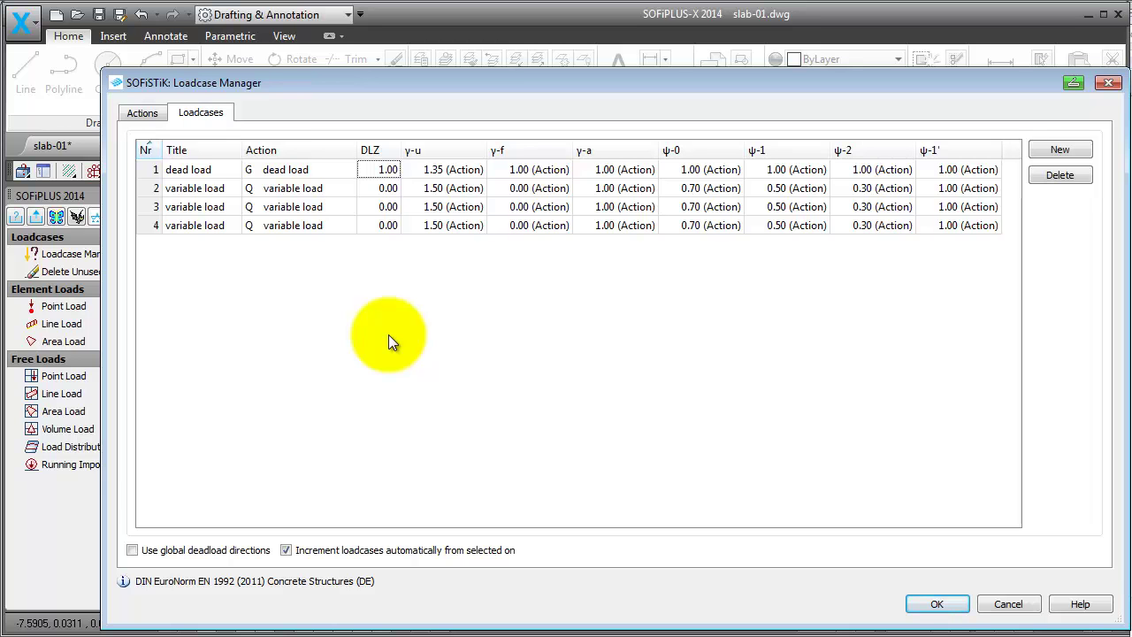
{"action": "left_click", "coordinate": [936, 604]}
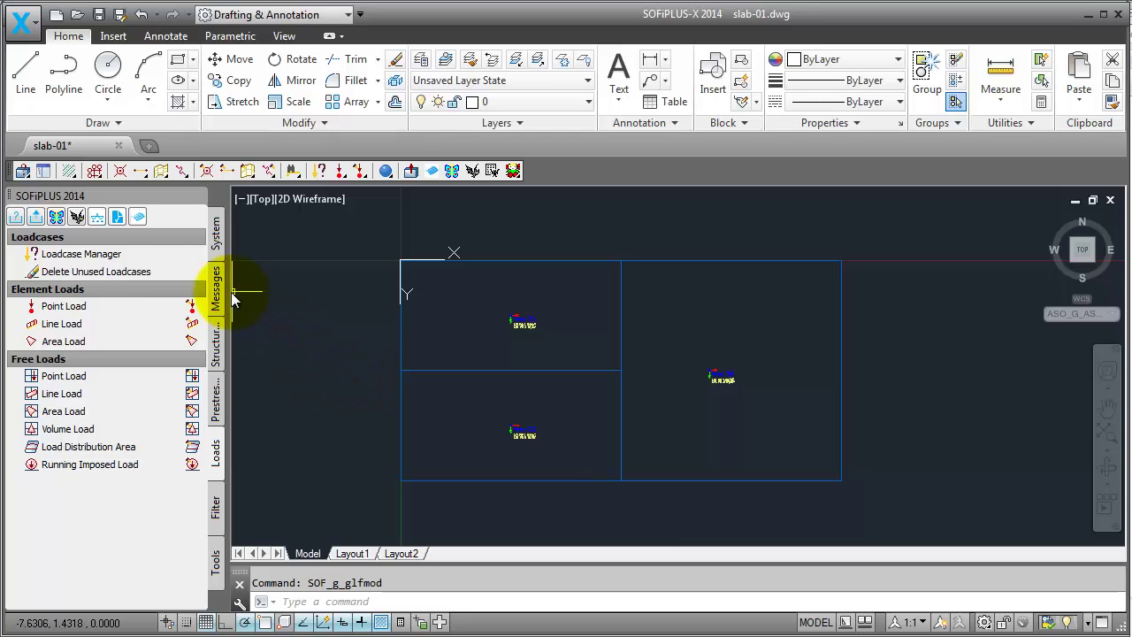
- Edit the right structural area, adding a 1.0 kN/m² dead load and 3.0 kN/m² live load
{"action": "left_click", "coordinate": [217, 353]}
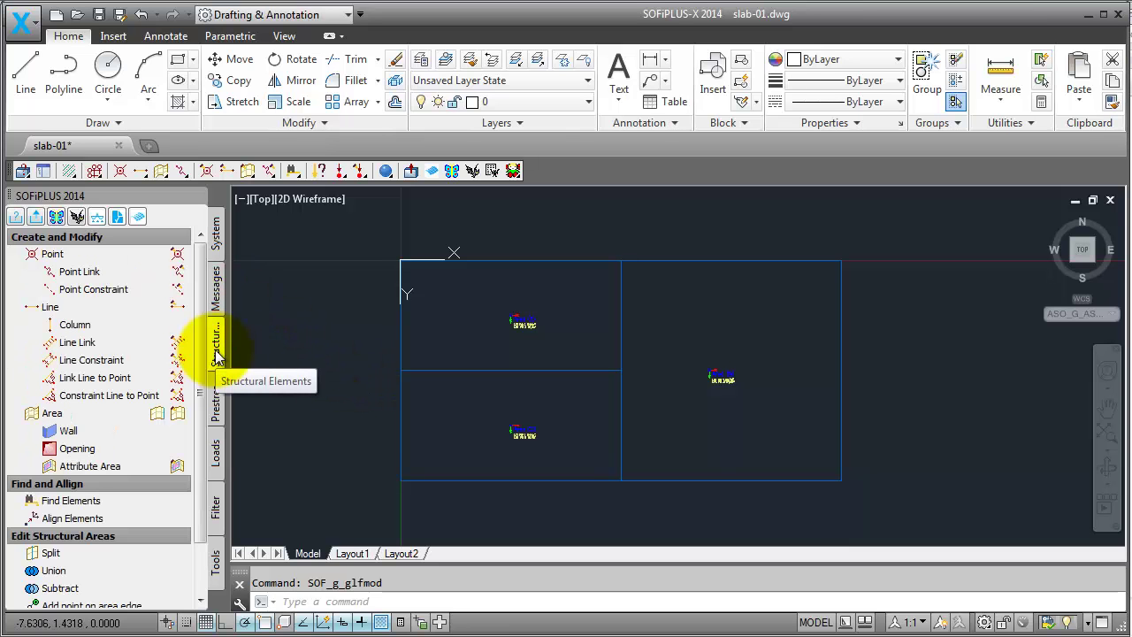
{"action": "left_click", "coordinate": [182, 416]}
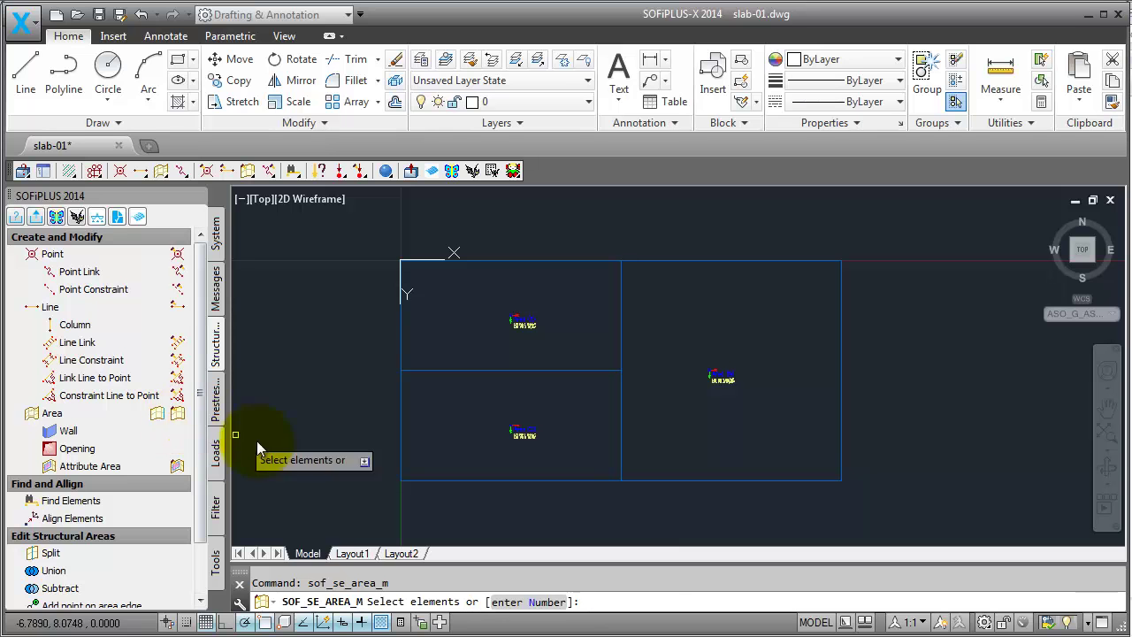
{"action": "left_click", "coordinate": [715, 378]}
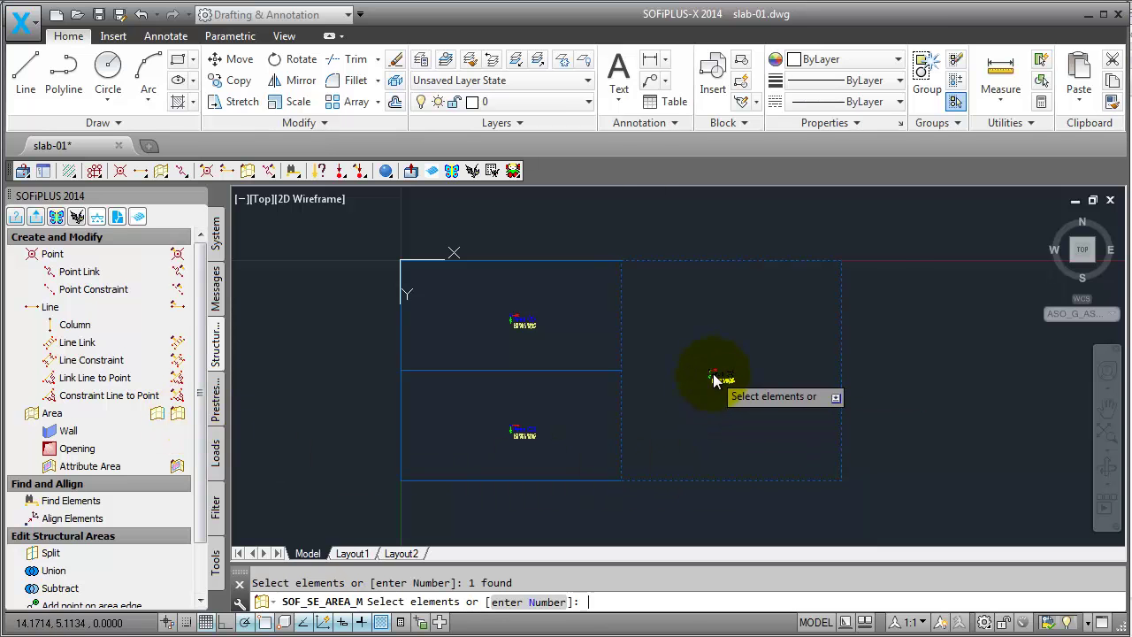
{"action": "key", "text": "Return"}
{"action": "left_click_drag", "start_coordinate": [380, 13], "coordinate": [428, 76]}
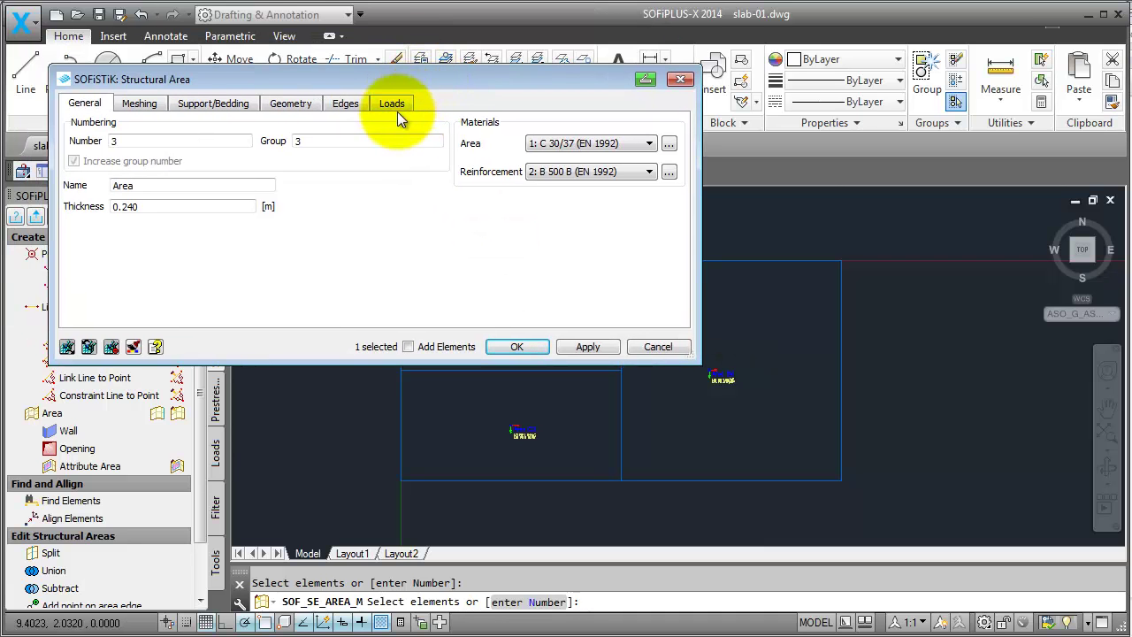
{"action": "left_click", "coordinate": [394, 106]}
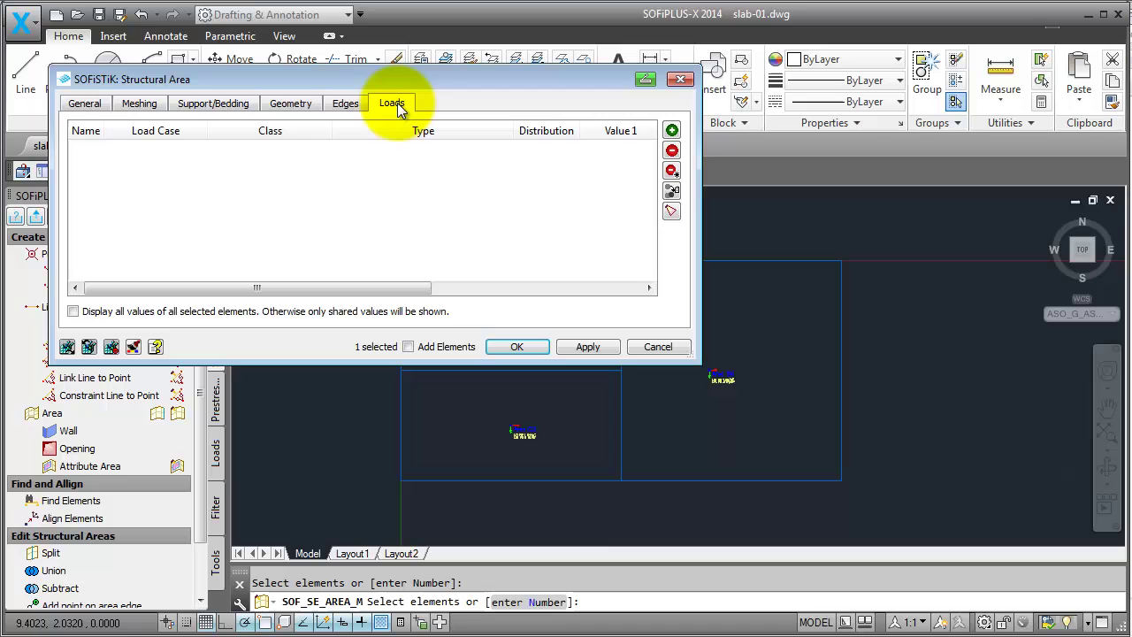
{"action": "left_click", "coordinate": [671, 211]}
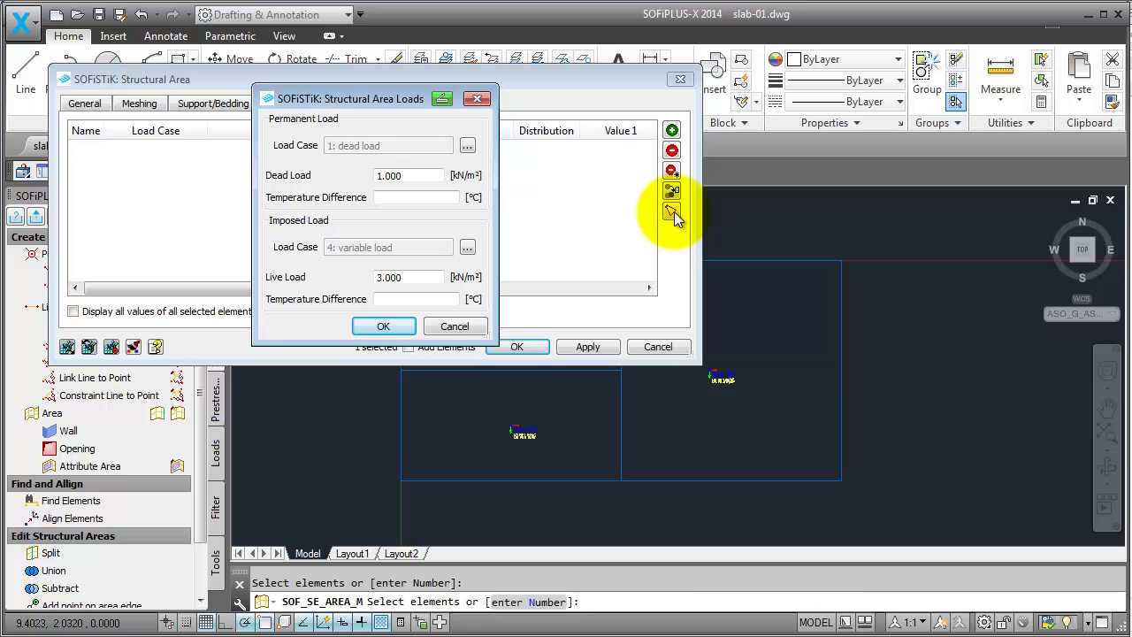
{"action": "left_click", "coordinate": [382, 325]}
{"action": "left_click", "coordinate": [497, 346]}
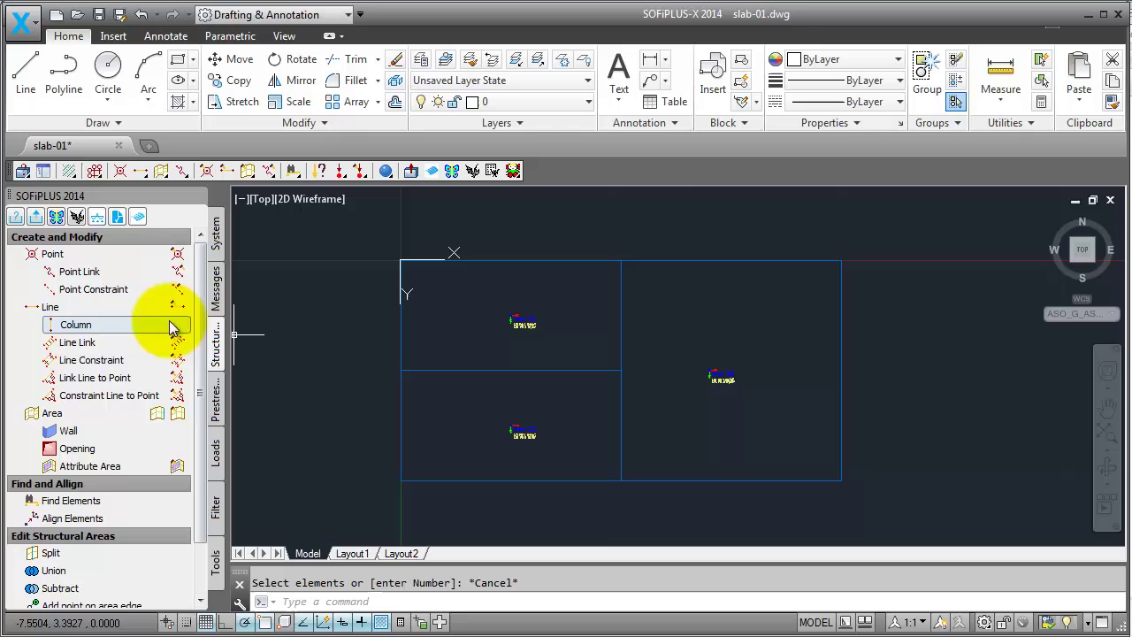
- Start a structural line with a vertical PZZ support condition
{"action": "left_click", "coordinate": [112, 312]}
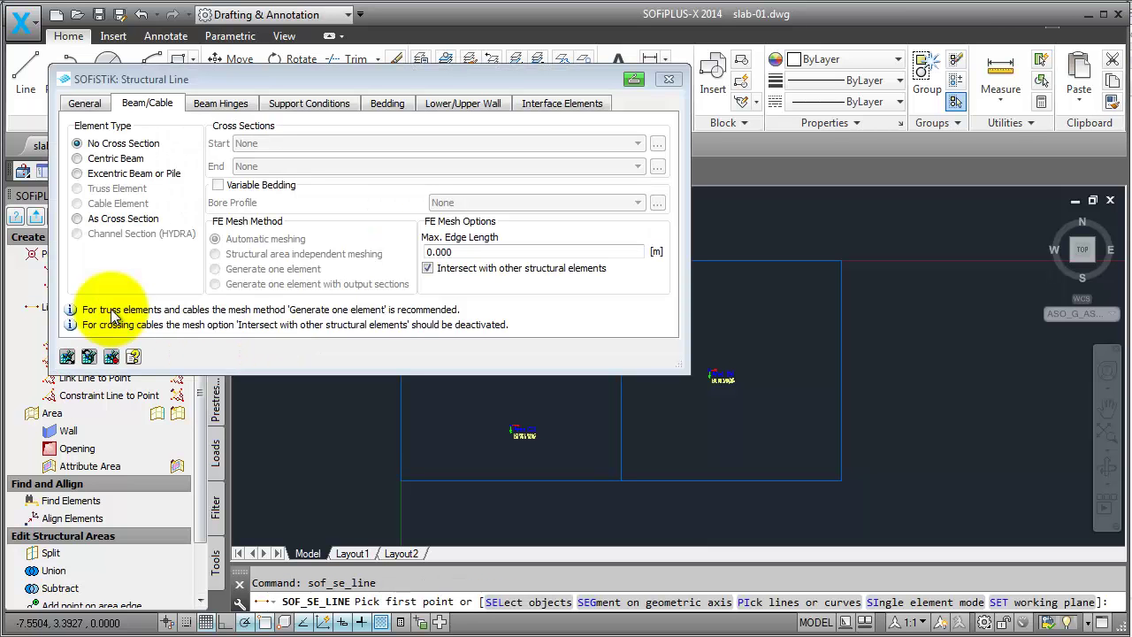
{"action": "left_click", "coordinate": [310, 106]}
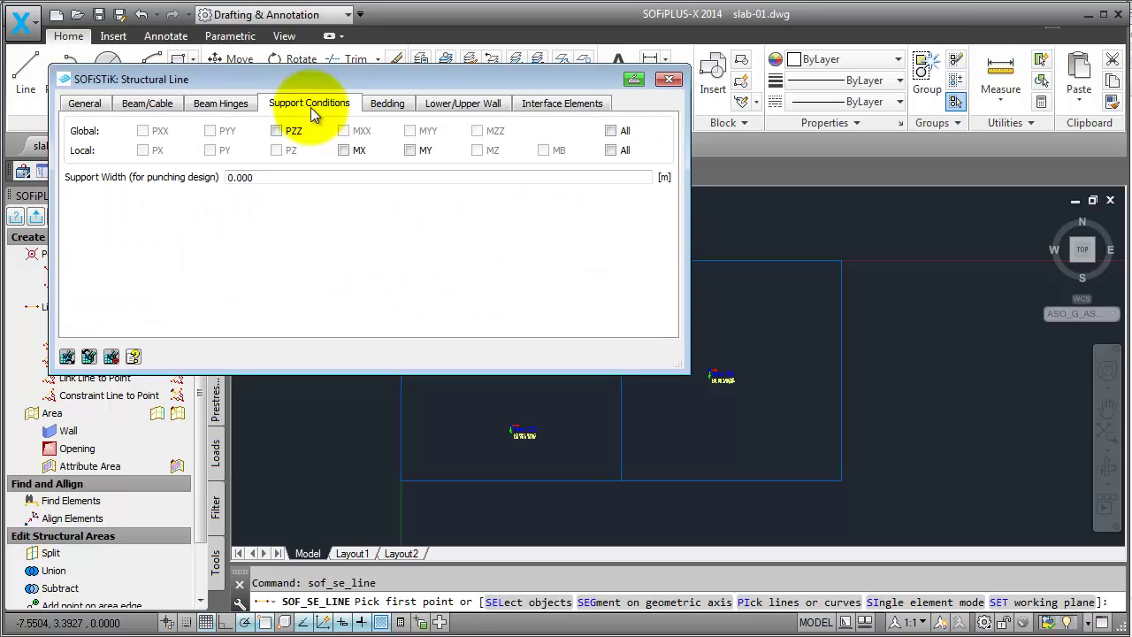
{"action": "left_click", "coordinate": [277, 131]}
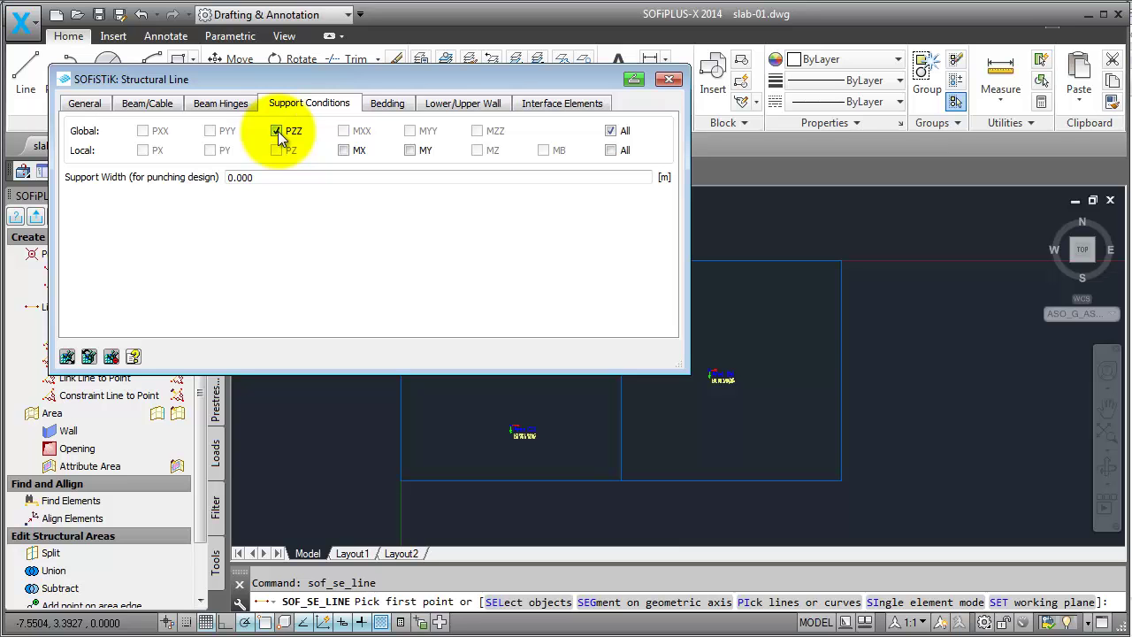
{"action": "left_click_drag", "start_coordinate": [361, 80], "coordinate": [323, 41]}
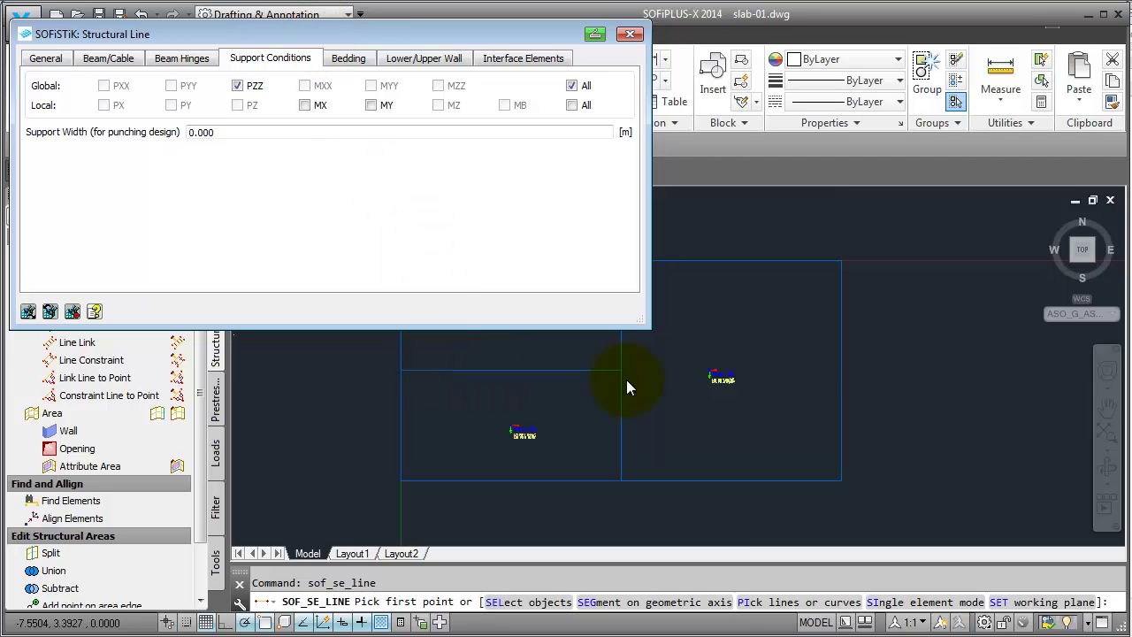
{"action": "scroll", "coordinate": [837, 354], "scroll_direction": "down", "scroll_amount": 4}
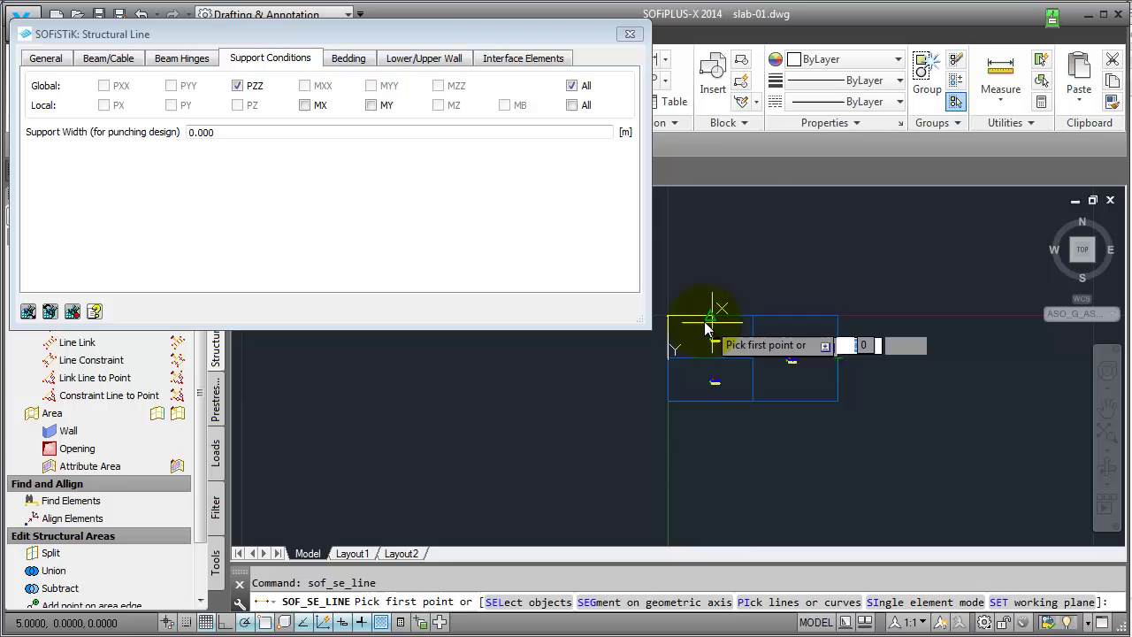
{"action": "scroll", "coordinate": [665, 321], "scroll_direction": "up", "scroll_amount": 4}
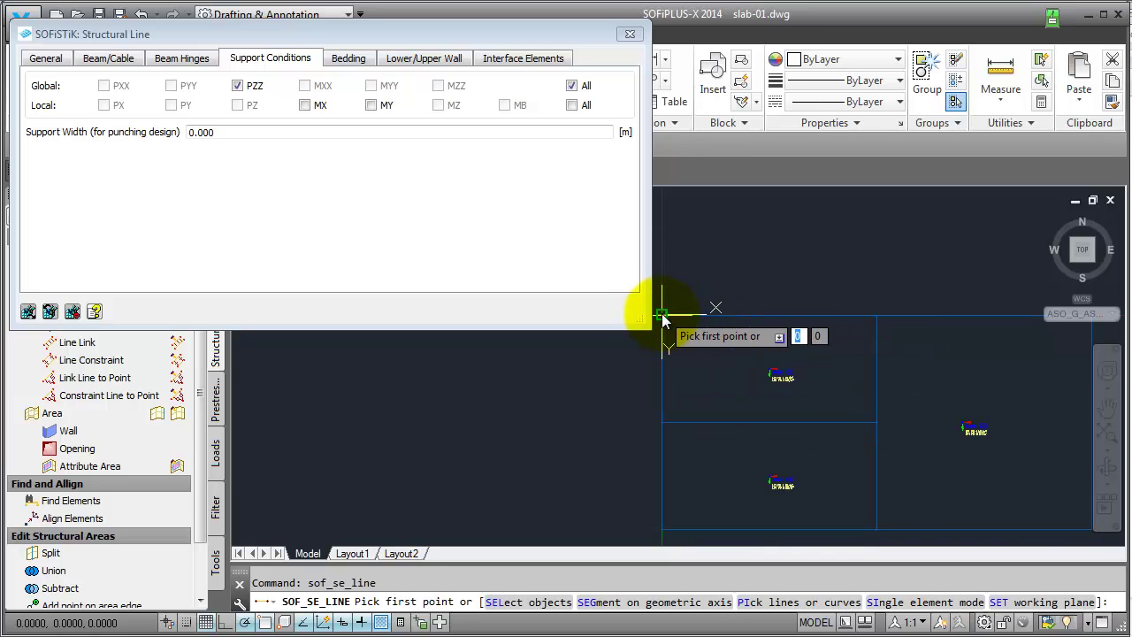
- Draw the PZZ support line through all four slab corners, closing at the start corner
{"action": "left_click", "coordinate": [664, 316]}
{"action": "scroll", "coordinate": [849, 336], "scroll_direction": "down", "scroll_amount": 2}
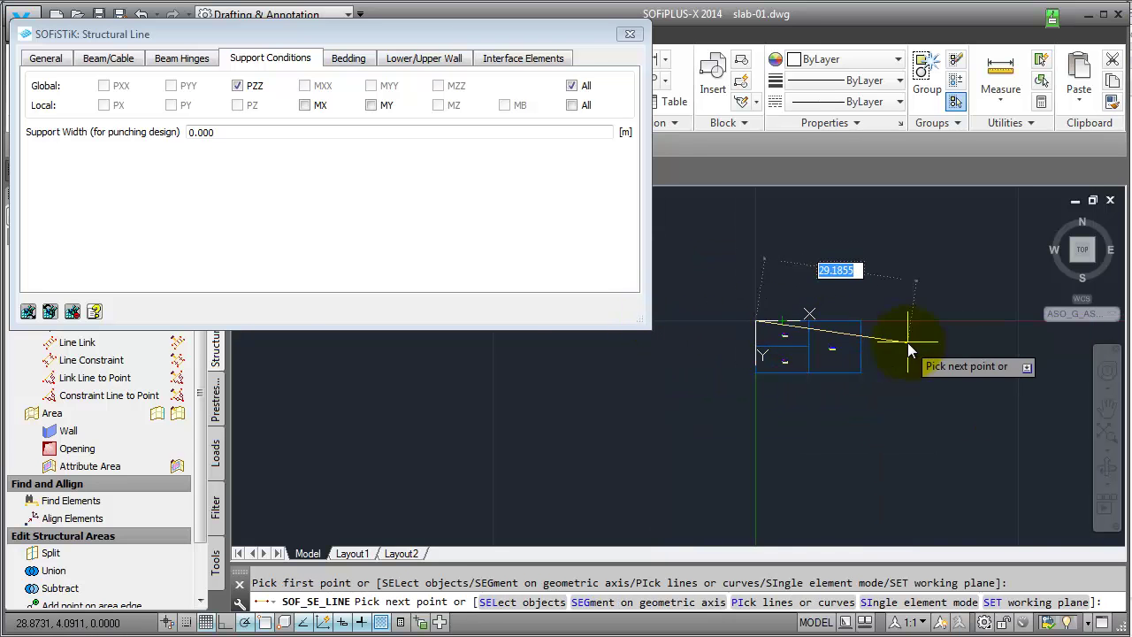
{"action": "left_click", "coordinate": [796, 298]}
{"action": "left_click", "coordinate": [796, 430]}
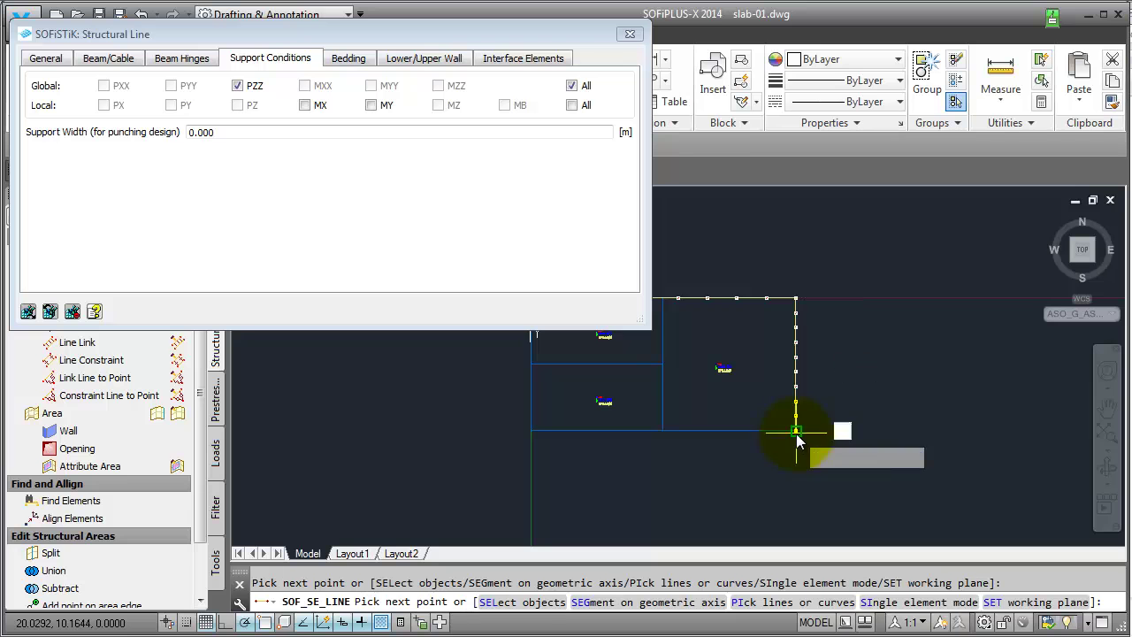
{"action": "left_click", "coordinate": [531, 431]}
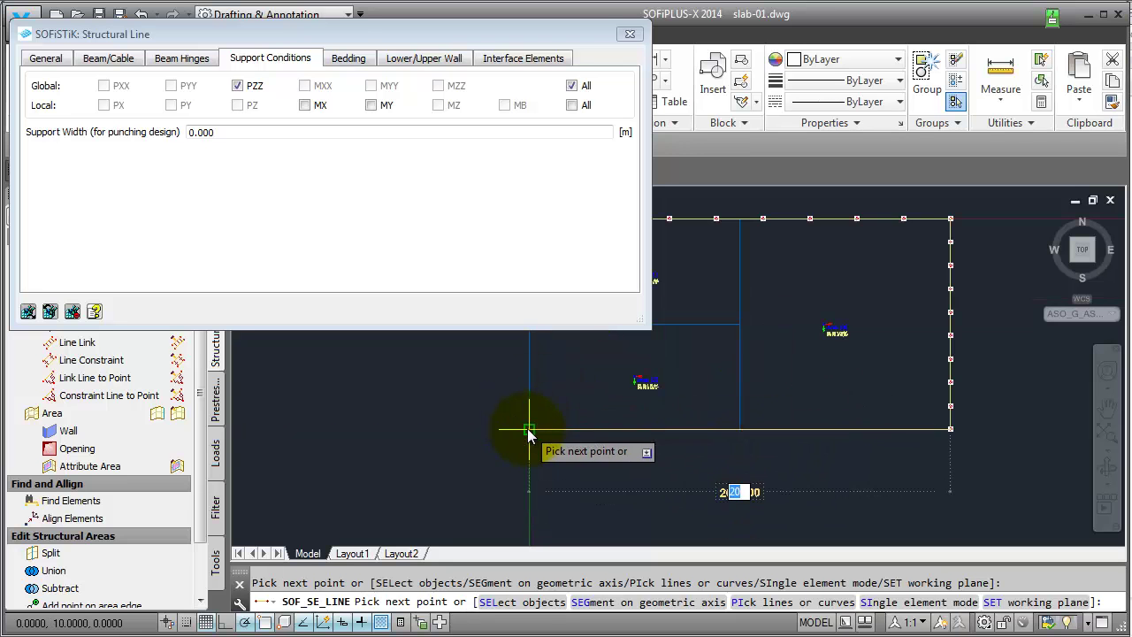
{"action": "scroll", "coordinate": [531, 434], "scroll_direction": "down", "scroll_amount": 4}
{"action": "scroll", "coordinate": [529, 394], "scroll_direction": "up", "scroll_amount": 4}
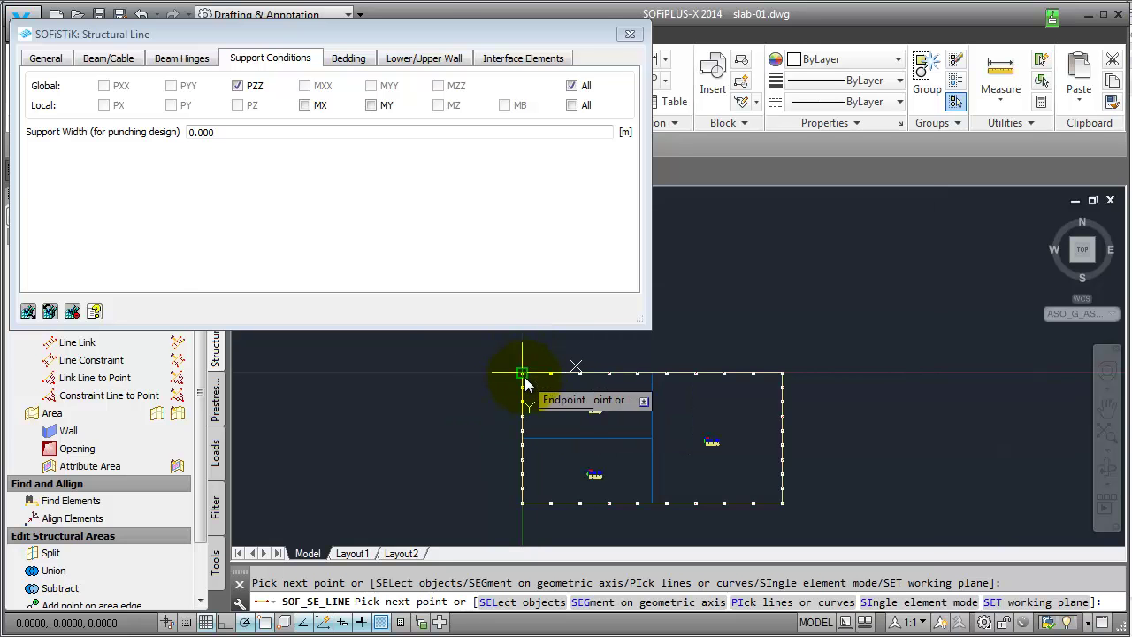
{"action": "left_click", "coordinate": [522, 382]}
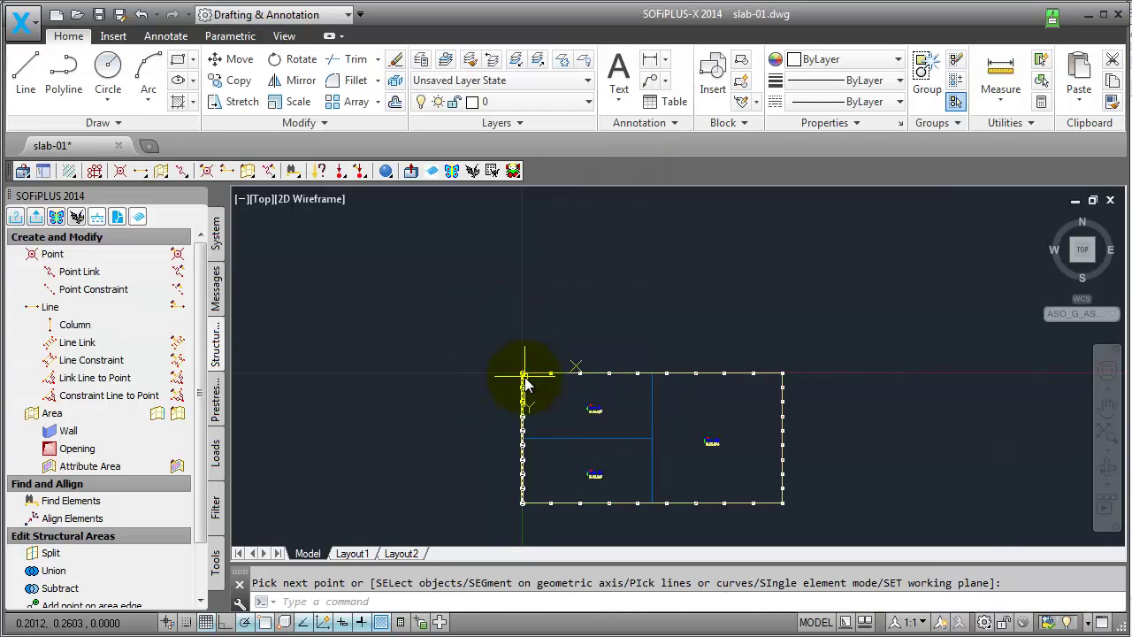
- Add a PZZ-supported line on the existing edge between the left and right areas
{"action": "left_click", "coordinate": [114, 306]}
{"action": "left_click", "coordinate": [237, 86]}
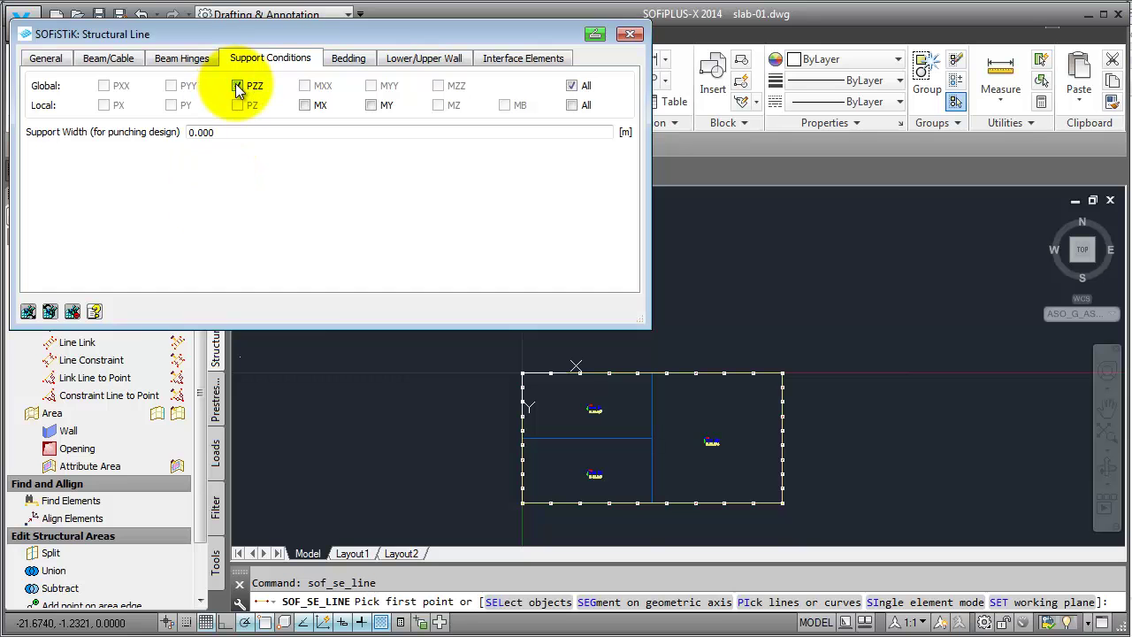
{"action": "right_click", "coordinate": [430, 438]}
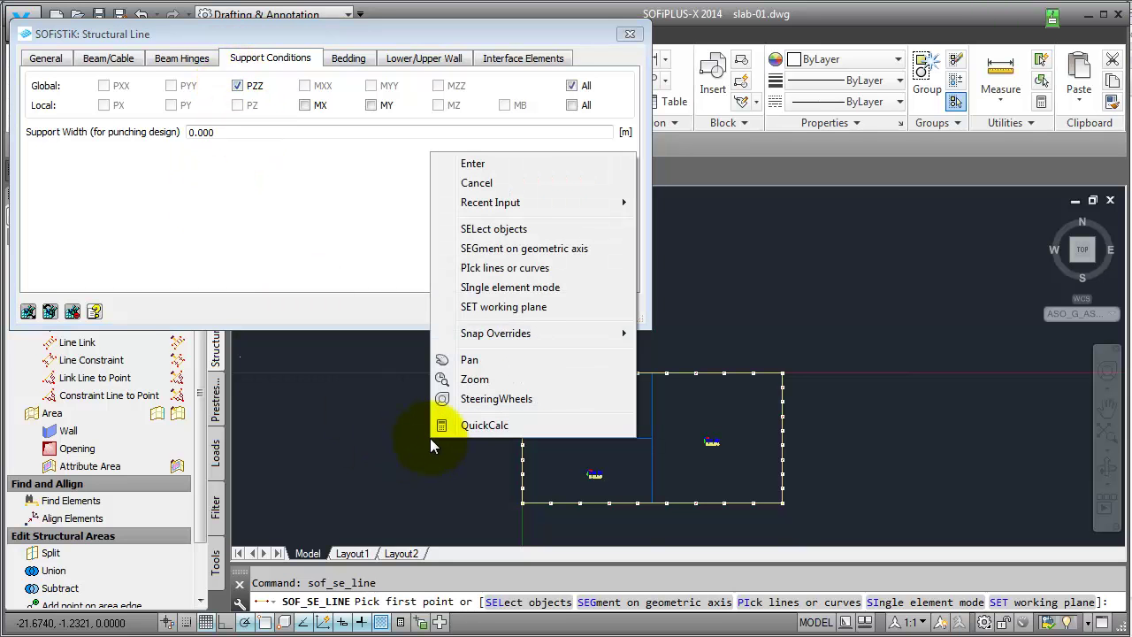
{"action": "left_click", "coordinate": [534, 270]}
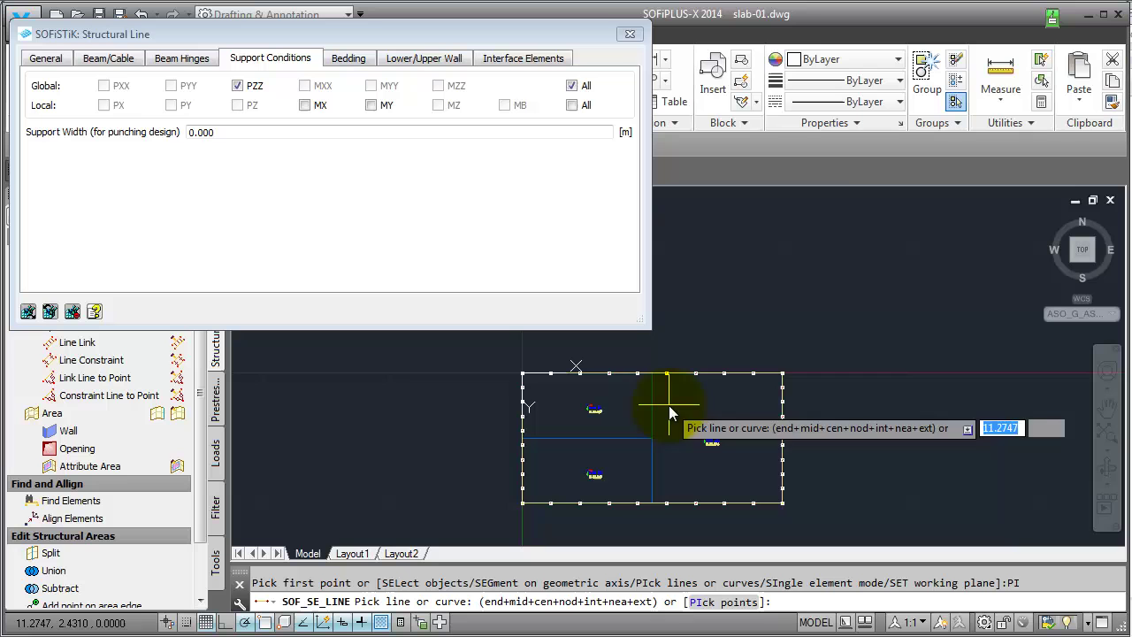
{"action": "left_click", "coordinate": [655, 381]}
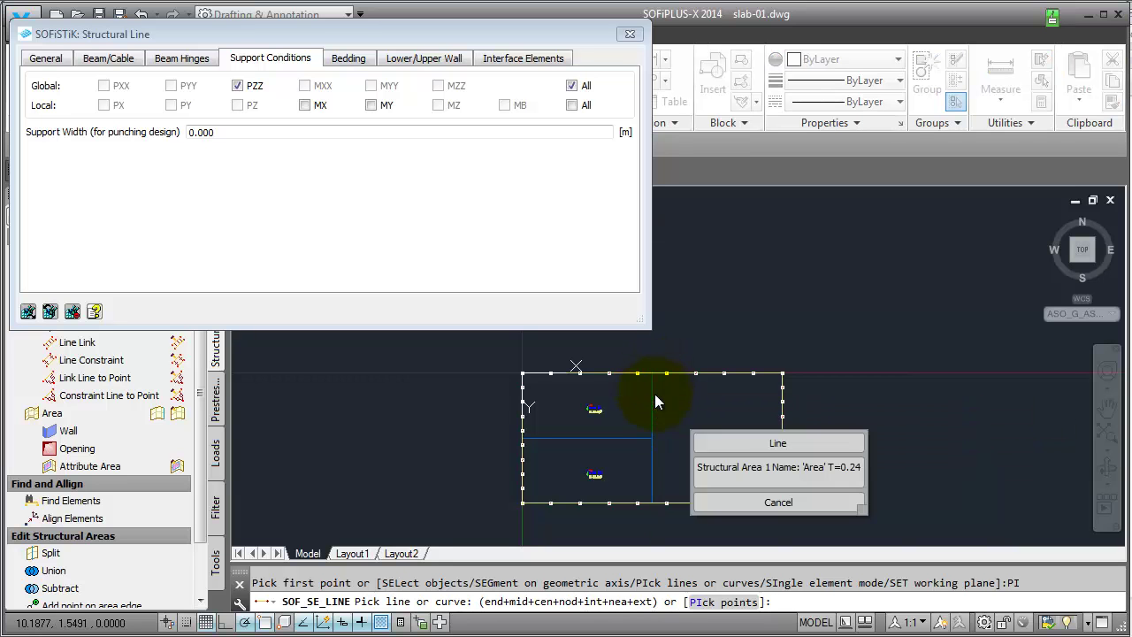
{"action": "left_click", "coordinate": [740, 440]}
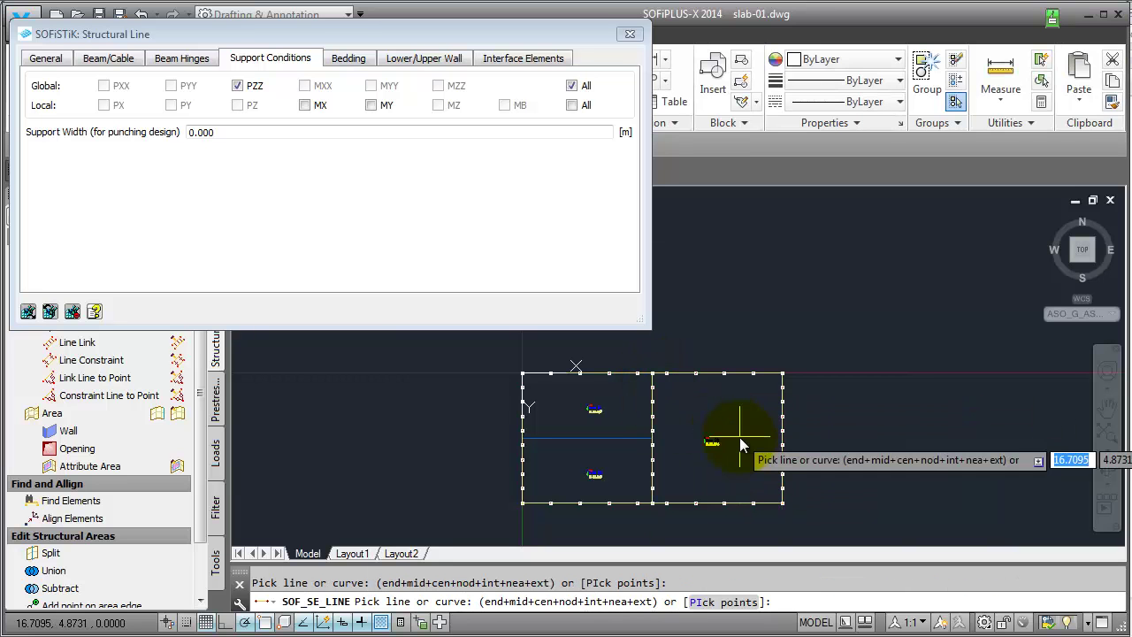
{"action": "left_click", "coordinate": [630, 33]}
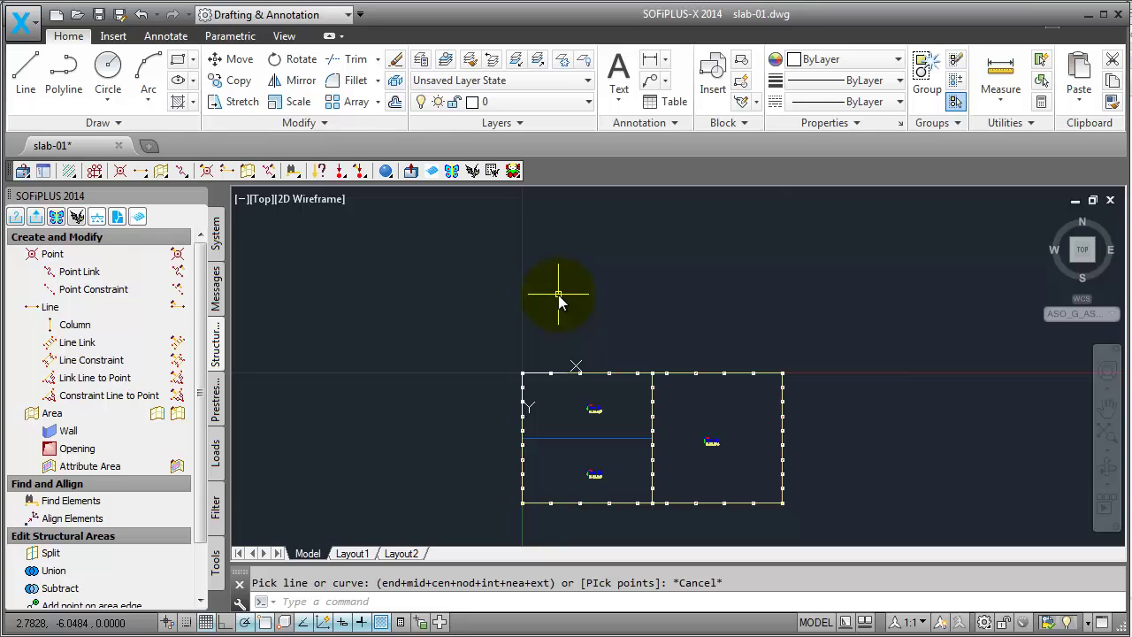
- Make the line splitting the left half a centric T-beam, B/H/Bw/Hf 1000/600/300/240 mm
{"action": "left_click", "coordinate": [93, 303]}
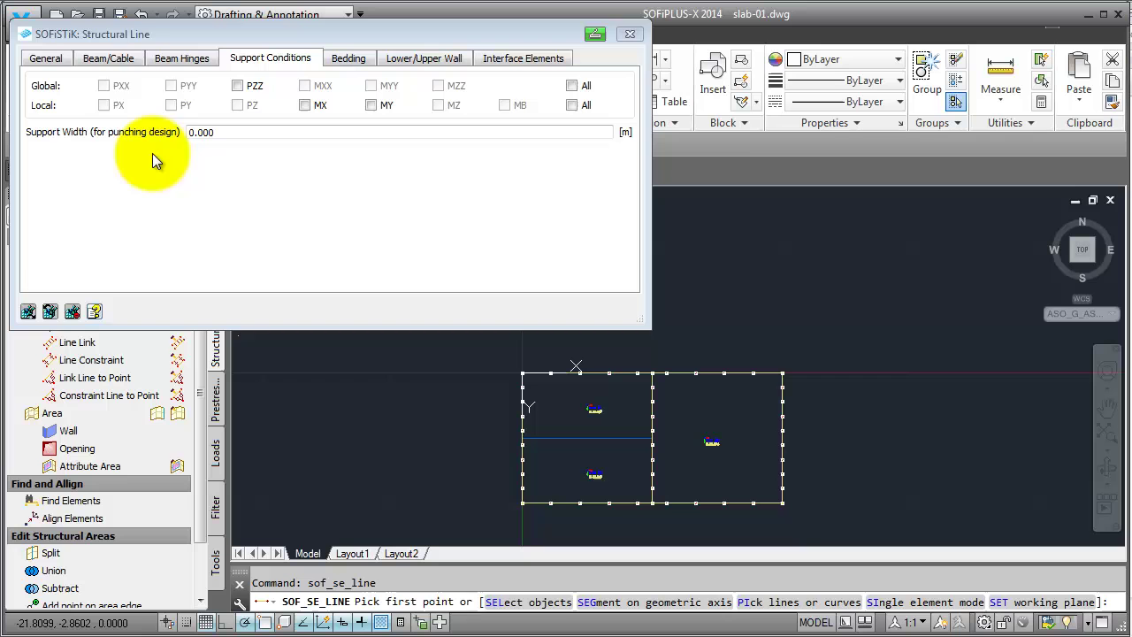
{"action": "left_click", "coordinate": [112, 58]}
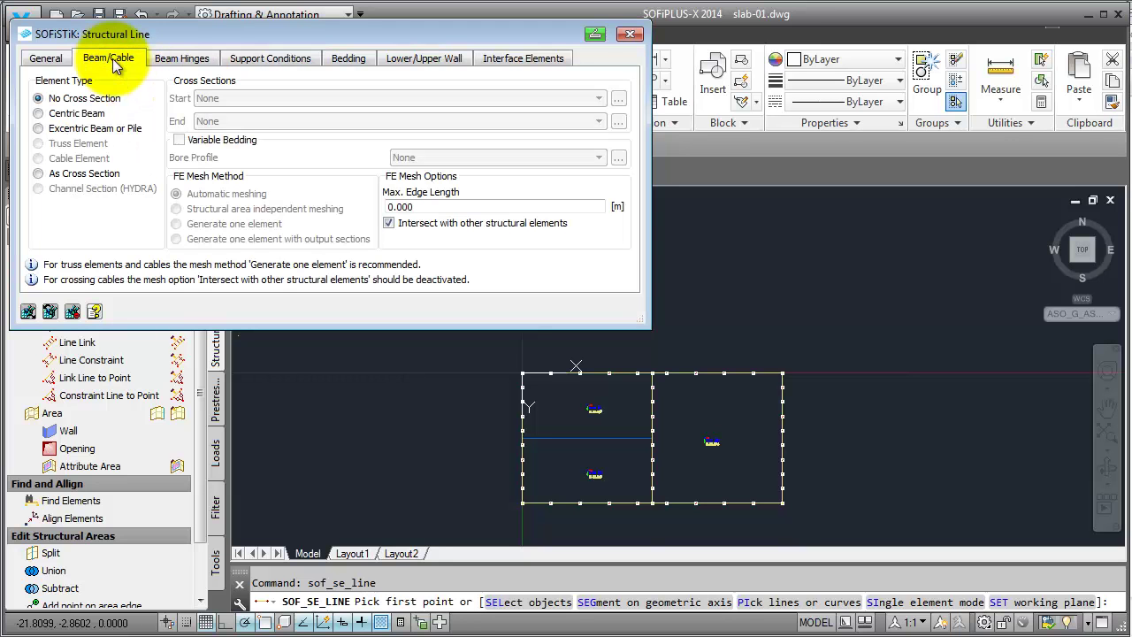
{"action": "left_click", "coordinate": [40, 115]}
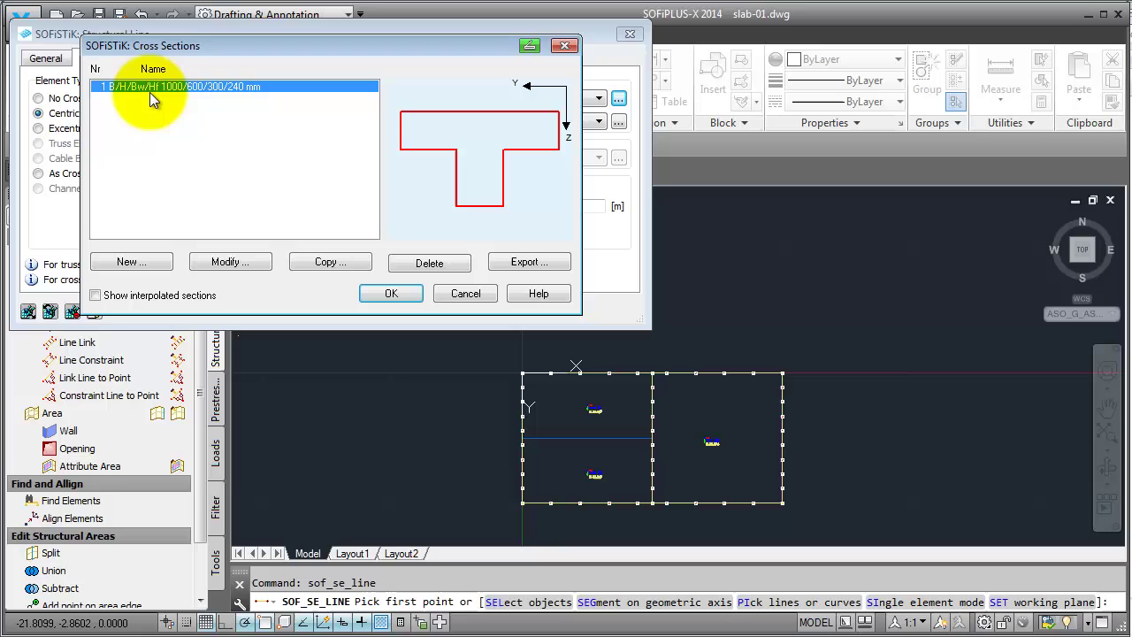
{"action": "left_click", "coordinate": [378, 293]}
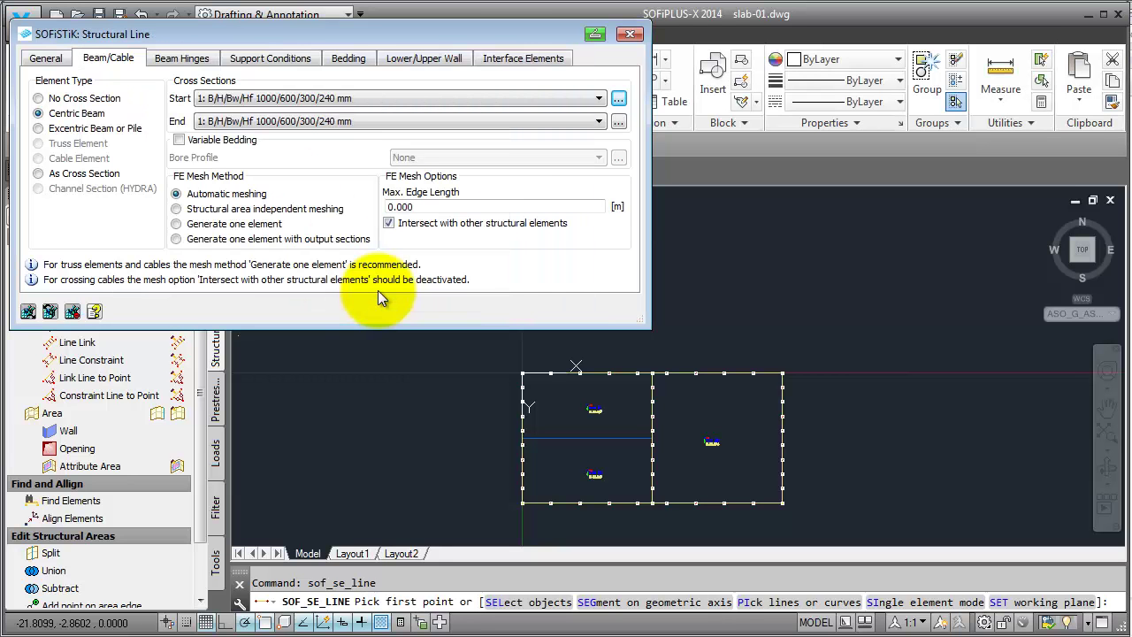
{"action": "right_click", "coordinate": [397, 400]}
{"action": "left_click", "coordinate": [501, 223]}
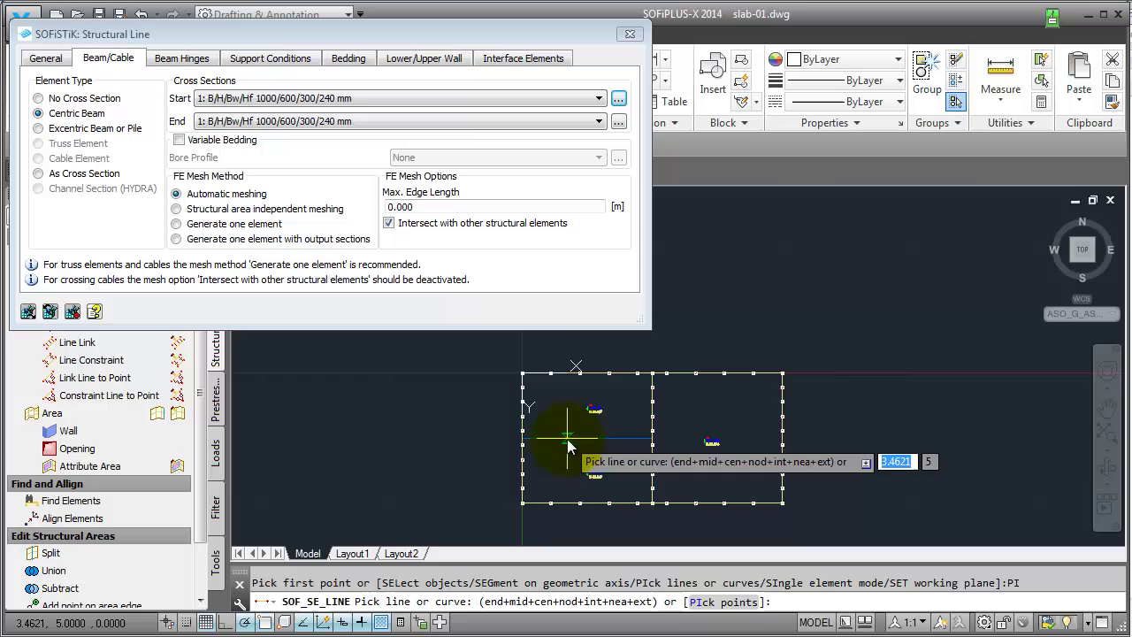
{"action": "left_click", "coordinate": [627, 37]}
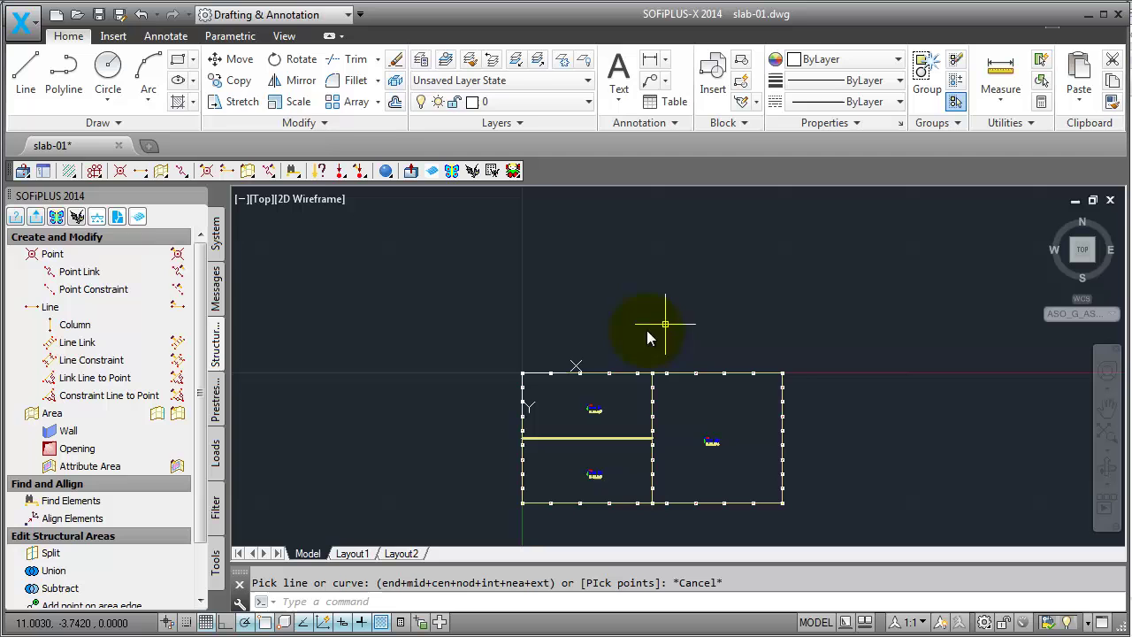
- Set a vertical circular lower column for new points: 0.3 m diameter, C 30/37, 3 m length
{"action": "left_click", "coordinate": [130, 255]}
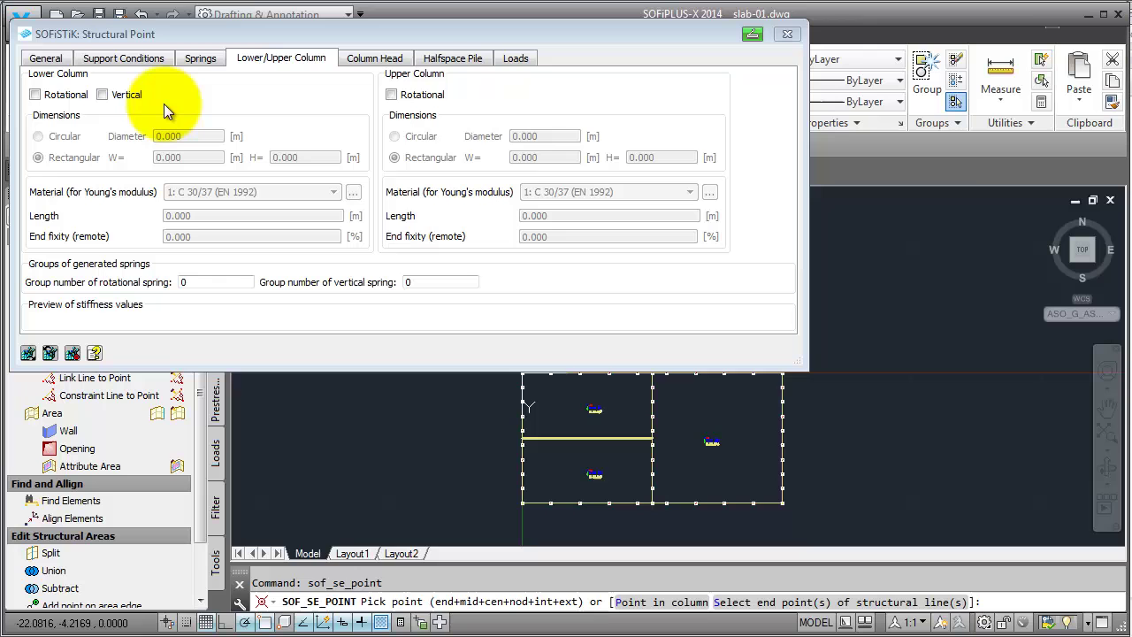
{"action": "left_click", "coordinate": [104, 96]}
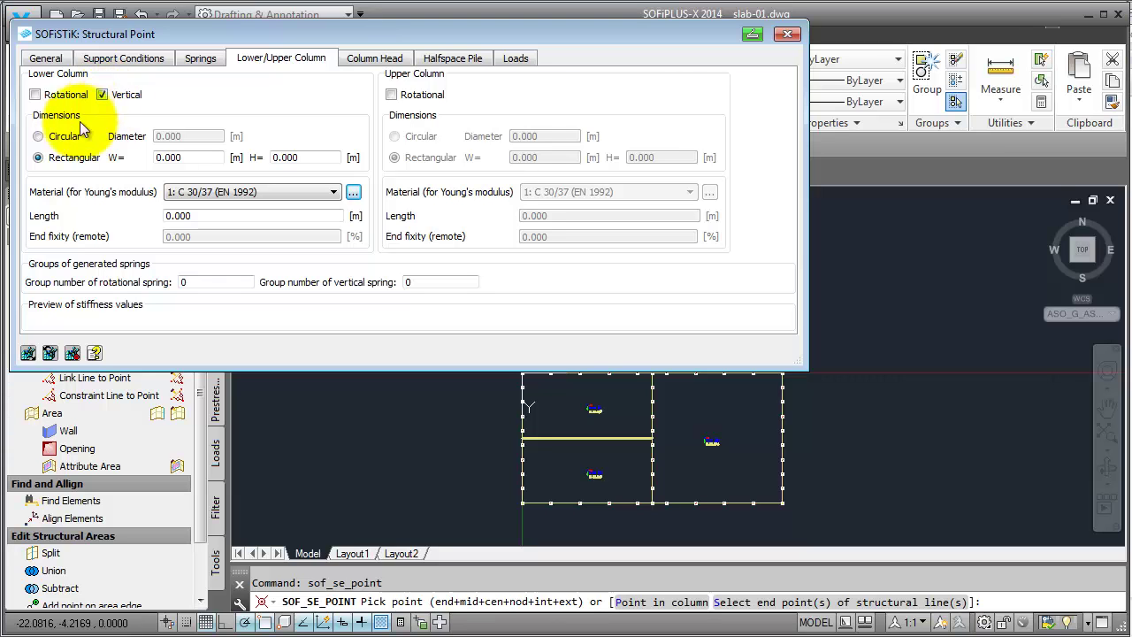
{"action": "left_click", "coordinate": [38, 136]}
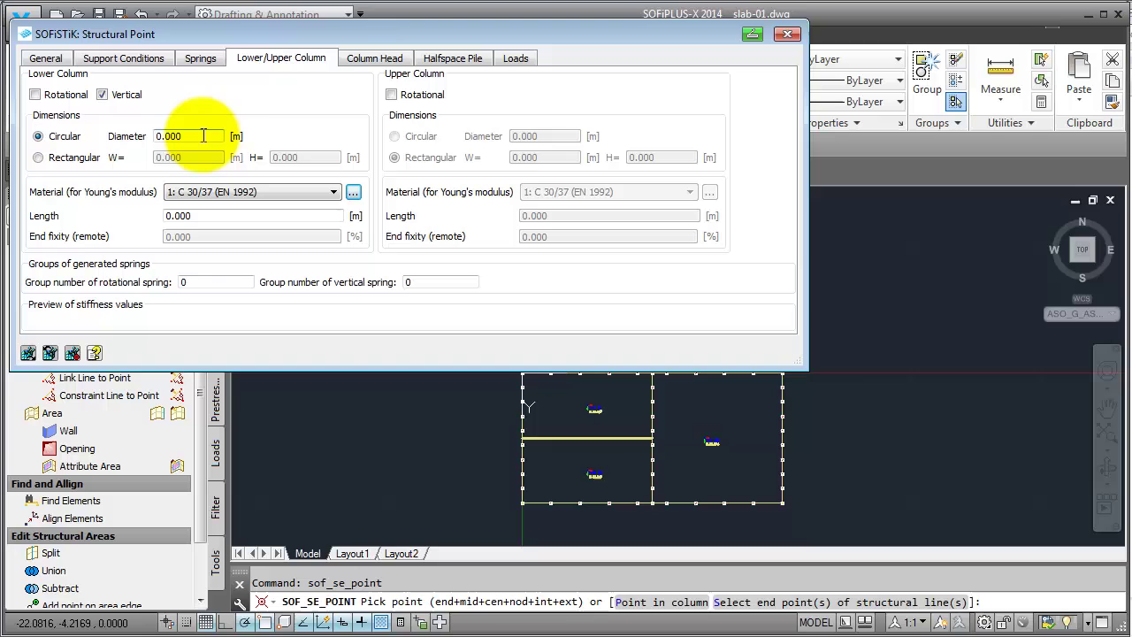
{"action": "left_click_drag", "start_coordinate": [183, 136], "coordinate": [127, 141]}
{"action": "type", "text": "0"}
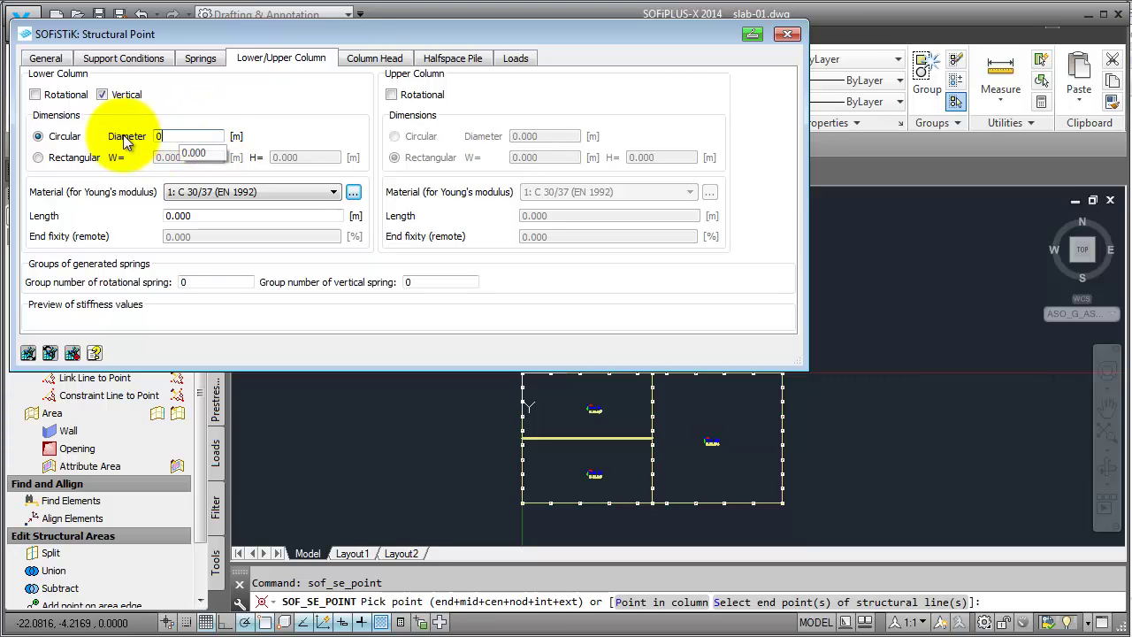
{"action": "type", "text": ".3"}
{"action": "key", "text": "Tab"}
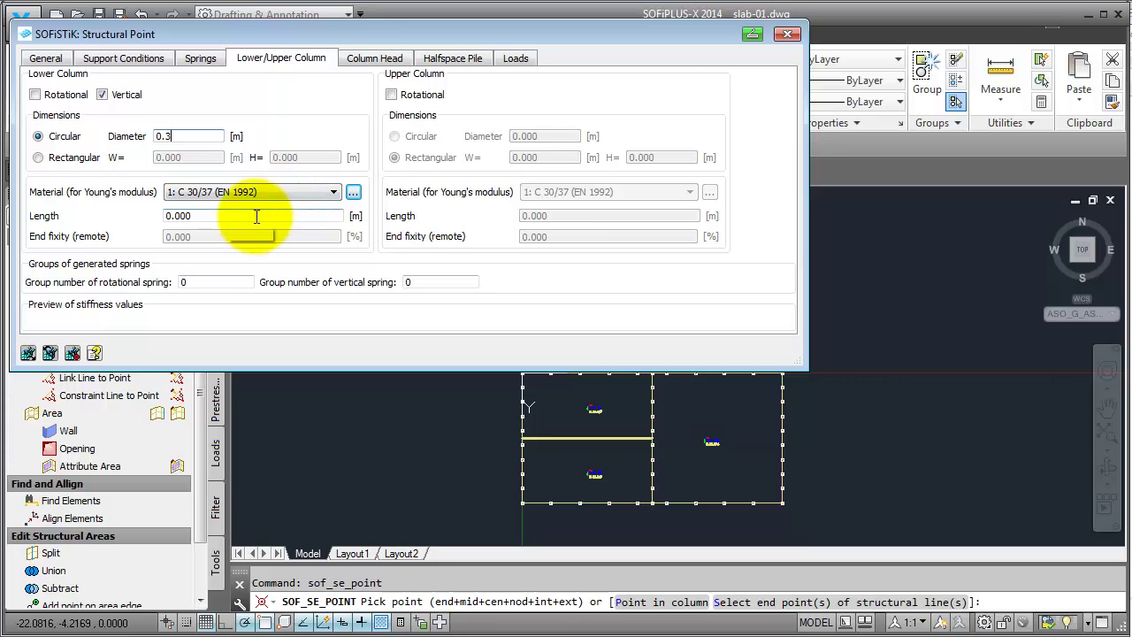
{"action": "key", "text": "Tab"}
{"action": "type", "text": "3"}
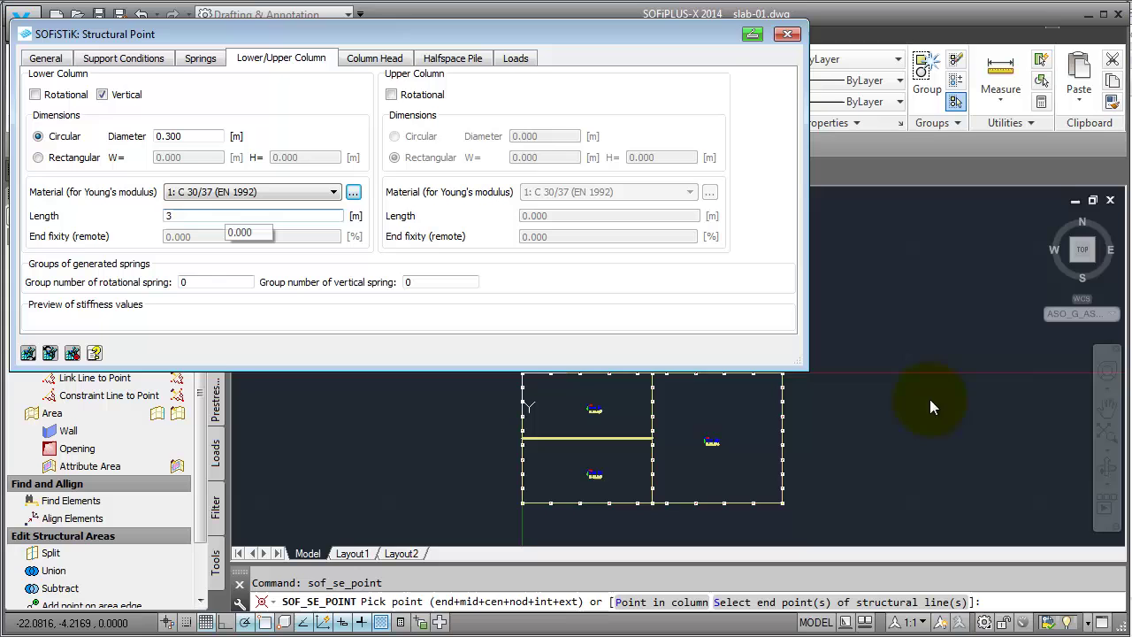
- Place column points at coordinates 15,2.5 and 15,5
{"action": "left_click", "coordinate": [875, 369]}
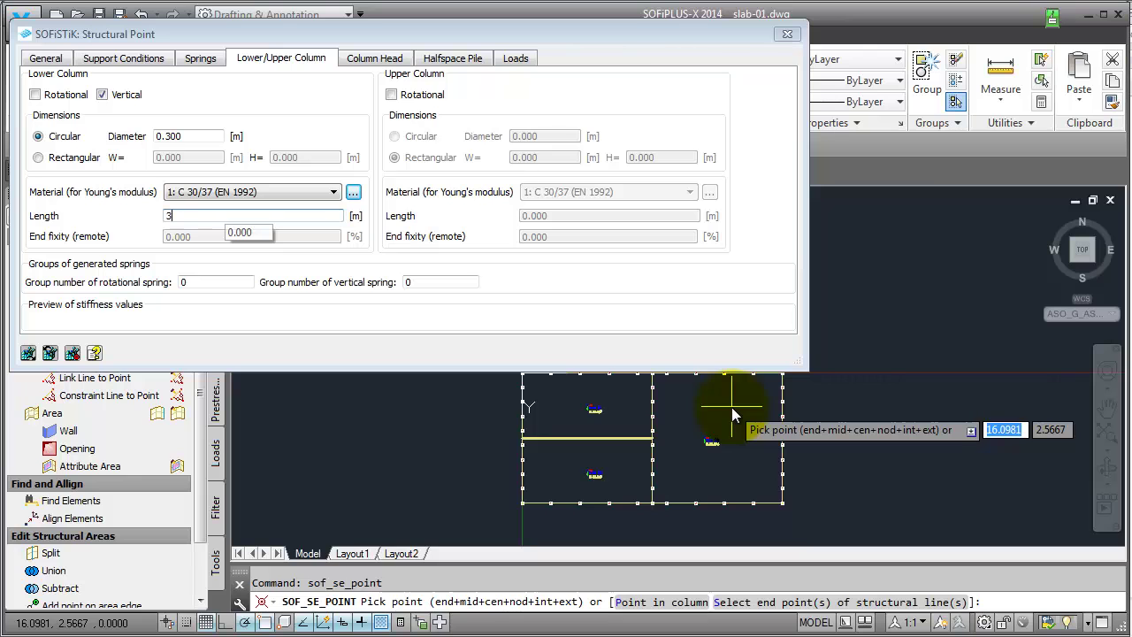
{"action": "type", "text": "15"}
{"action": "key", "text": "Tab"}
{"action": "key", "text": "BackSpace"}
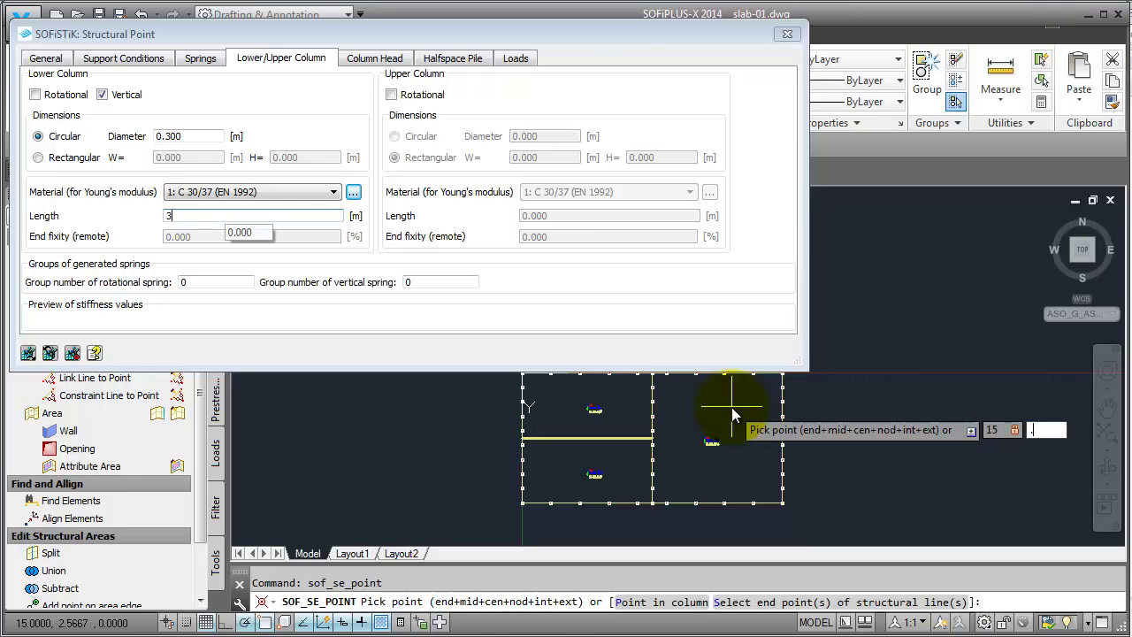
{"action": "type", "text": "2.5"}
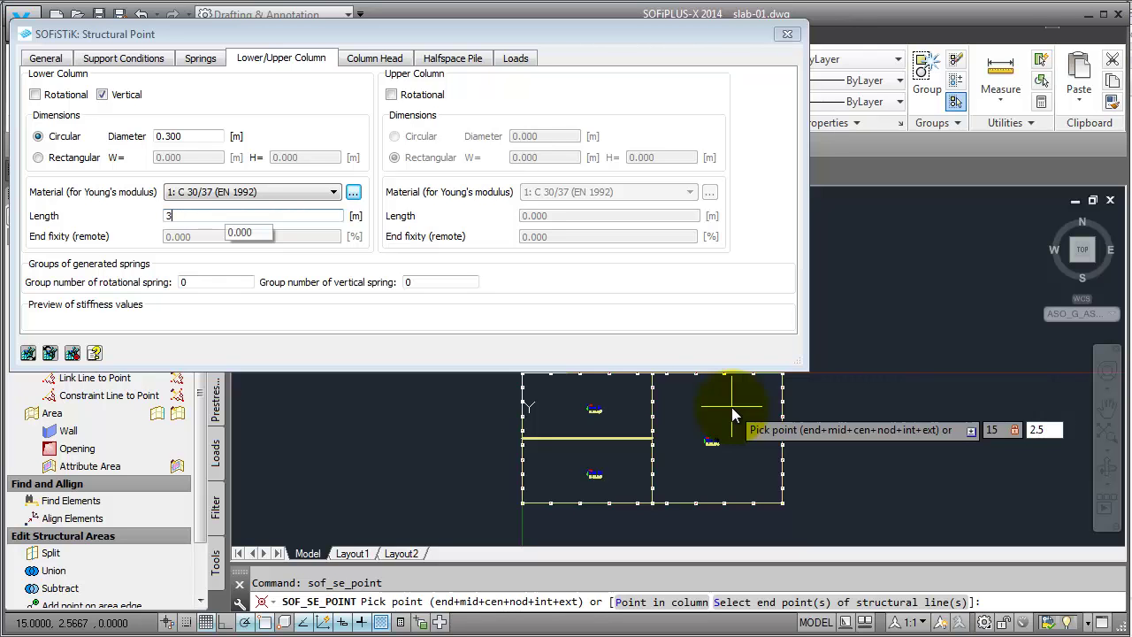
{"action": "key", "text": "Return"}
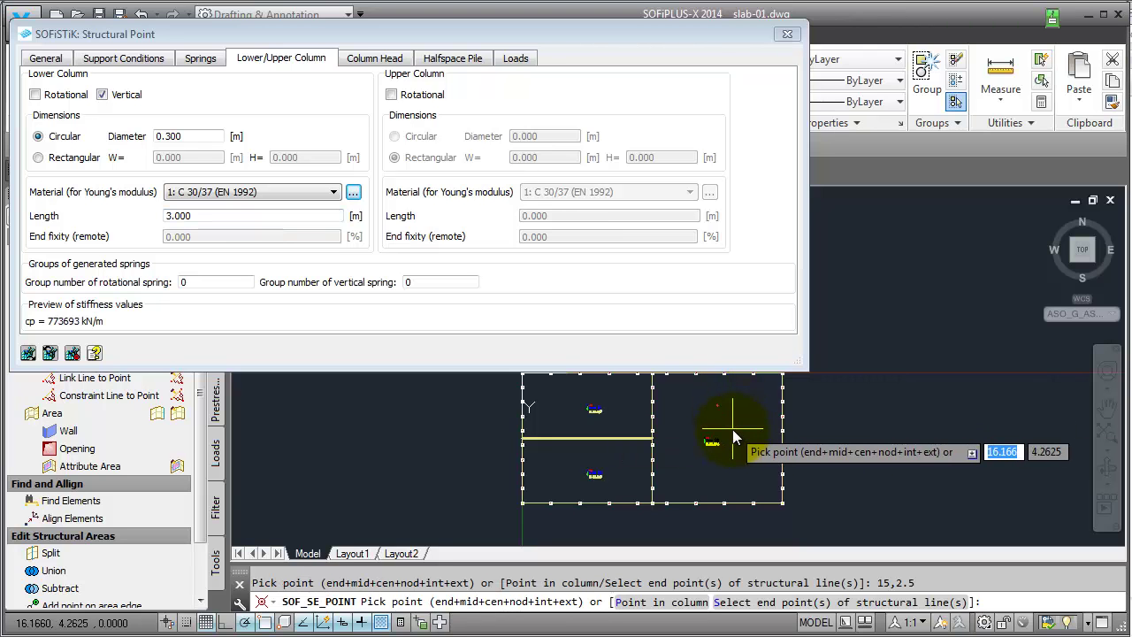
{"action": "type", "text": "15"}
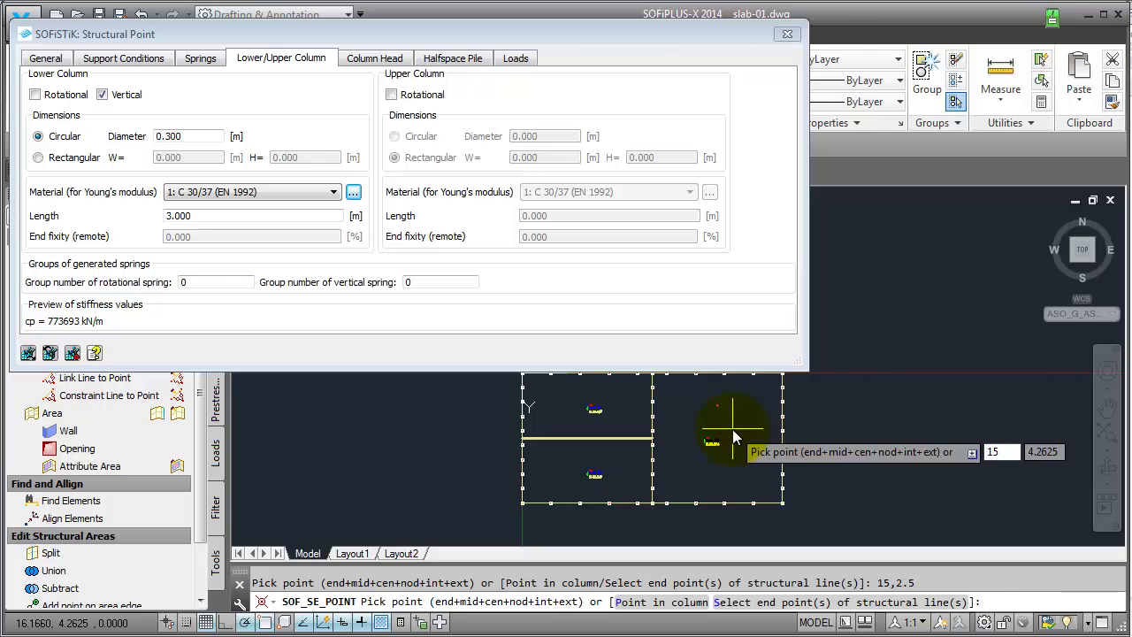
{"action": "key", "text": "Tab"}
{"action": "type", "text": "5"}
{"action": "key", "text": "Return"}
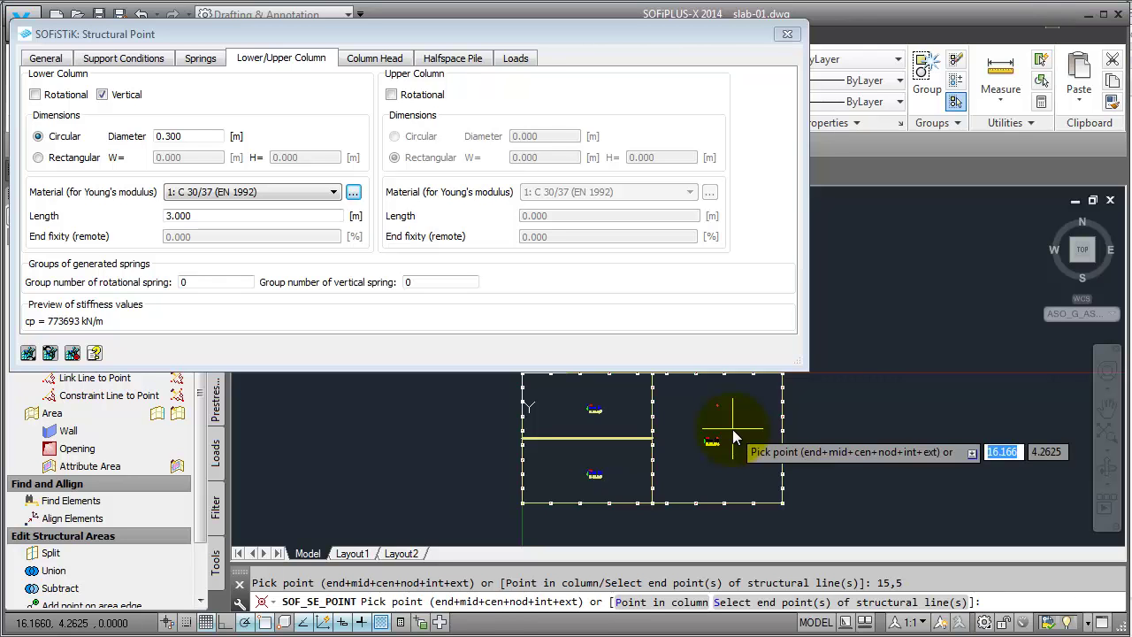
- Place the third column point at 15,7.5 and finish point placement
{"action": "type", "text": "15"}
{"action": "key", "text": "Tab"}
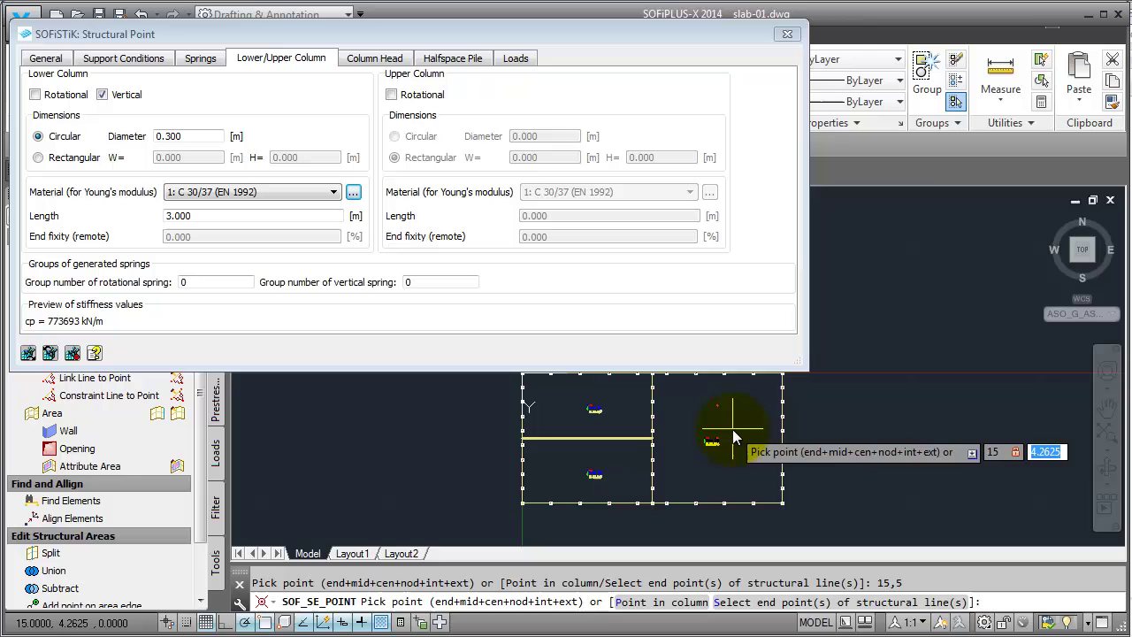
{"action": "type", "text": "7.5"}
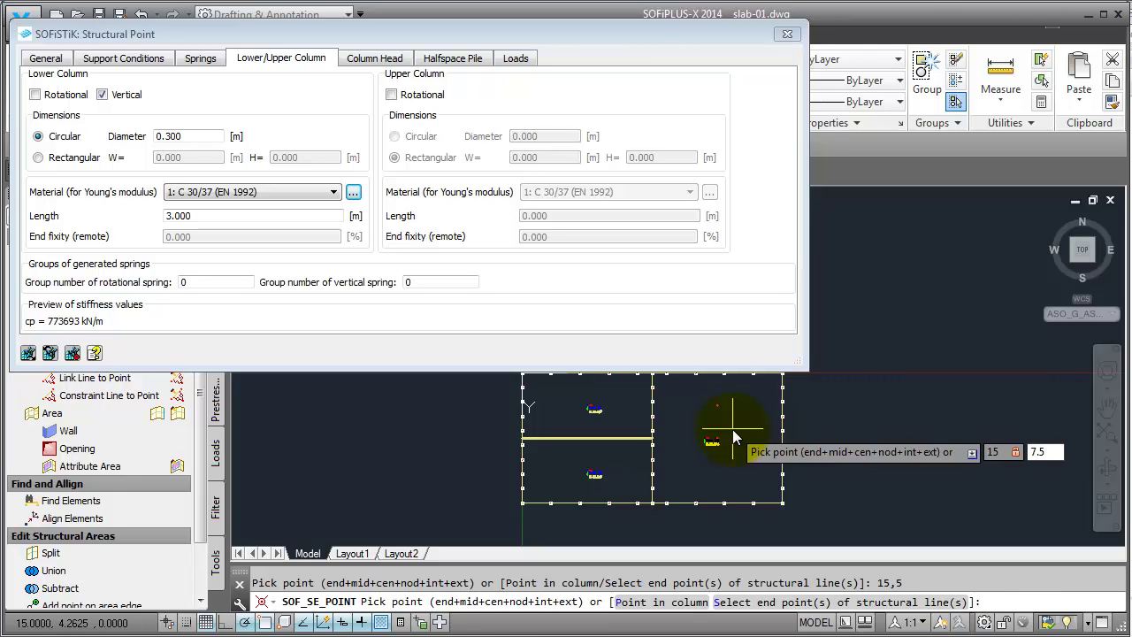
{"action": "key", "text": "Return"}
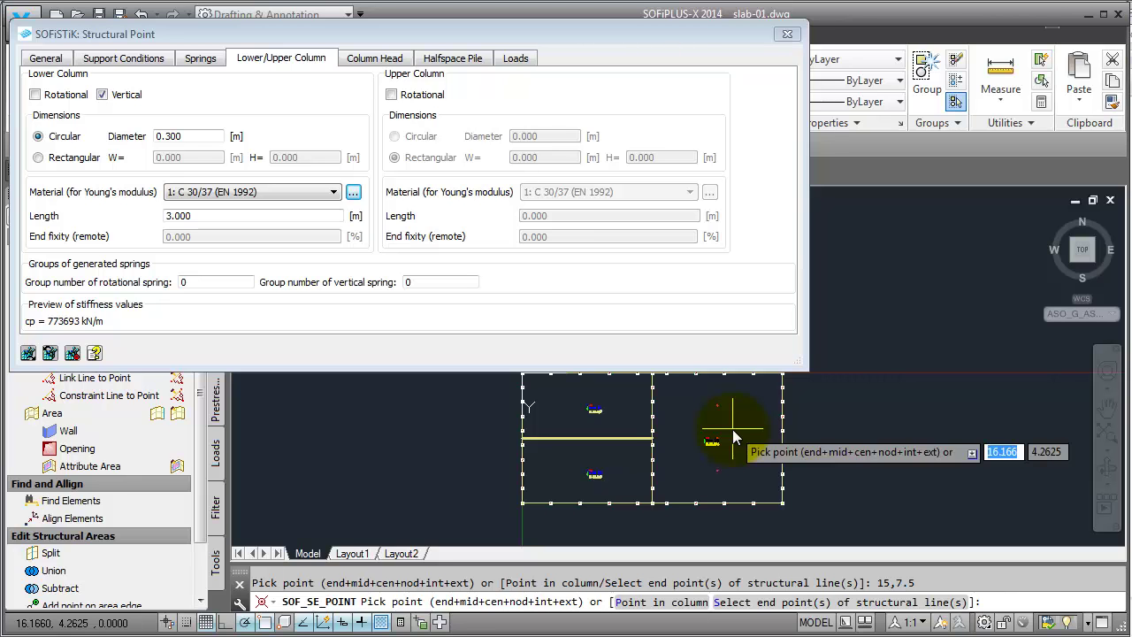
{"action": "left_click", "coordinate": [783, 36]}
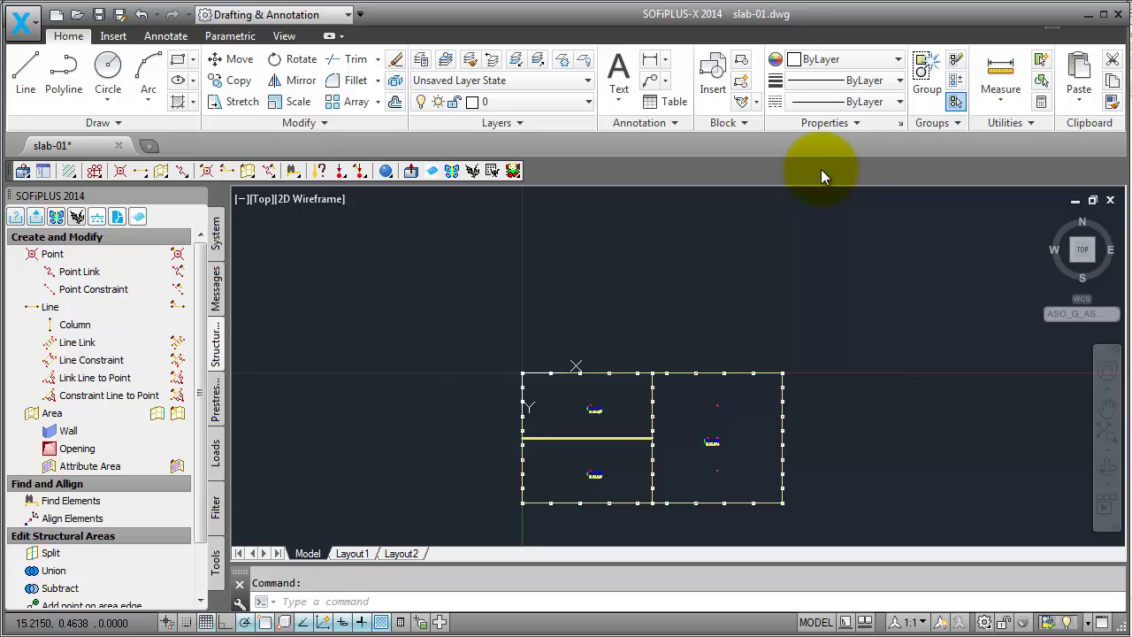
- Export the slab system to SOFiSTiK using the default automatic mesh settings
{"action": "left_click", "coordinate": [36, 220]}
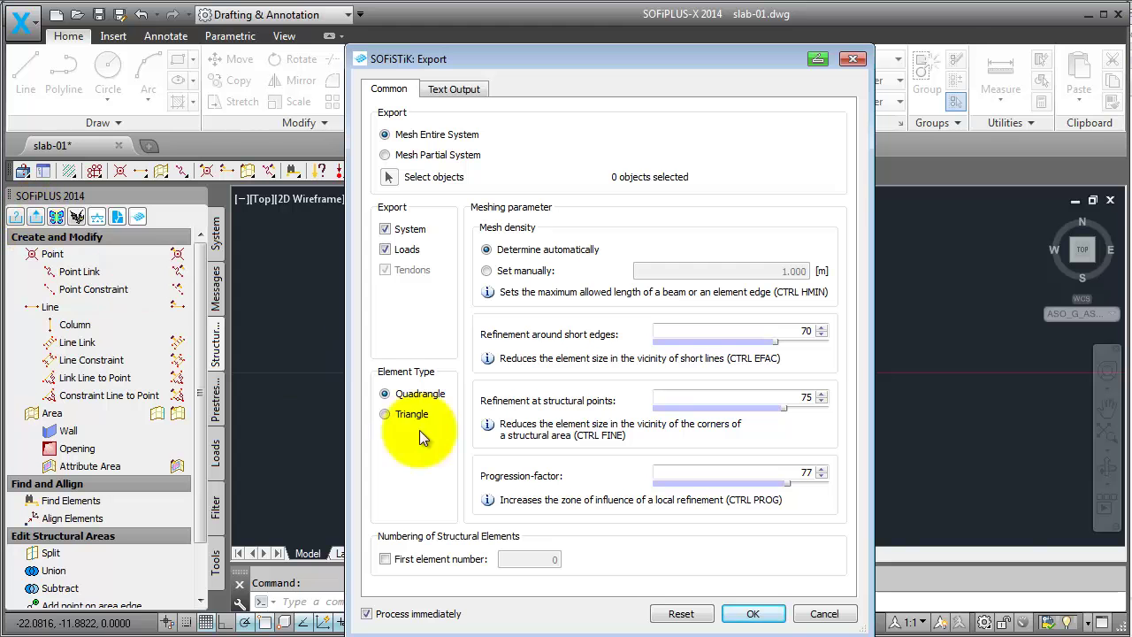
{"action": "left_click", "coordinate": [752, 614]}
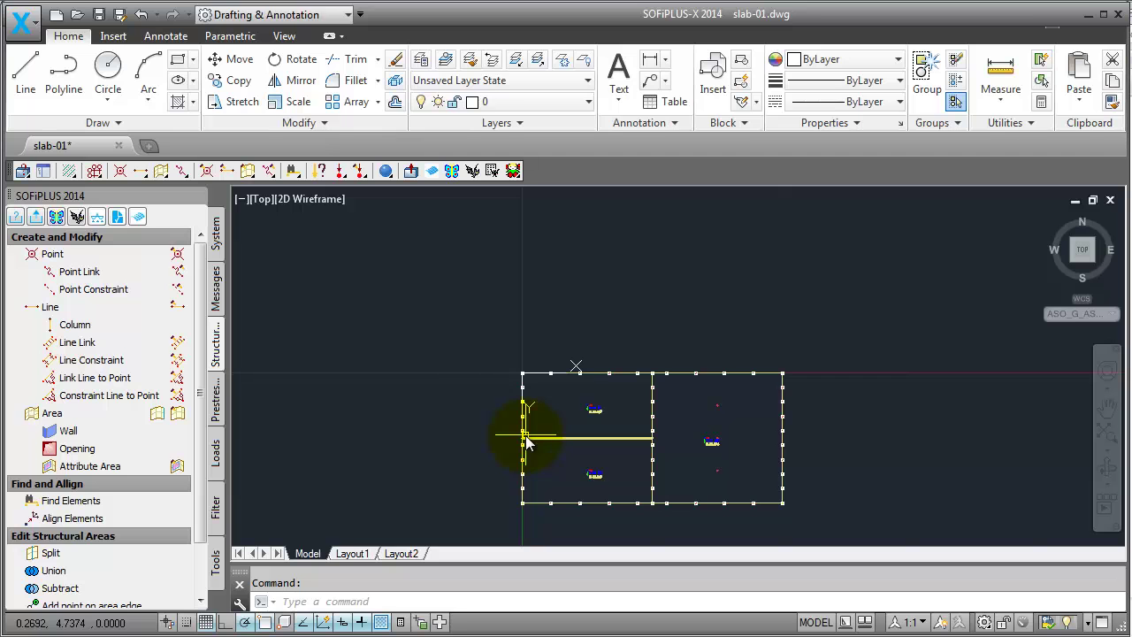
- Save slab-01.dwg and close SOFiPLUS-X
{"action": "left_click", "coordinate": [98, 15]}
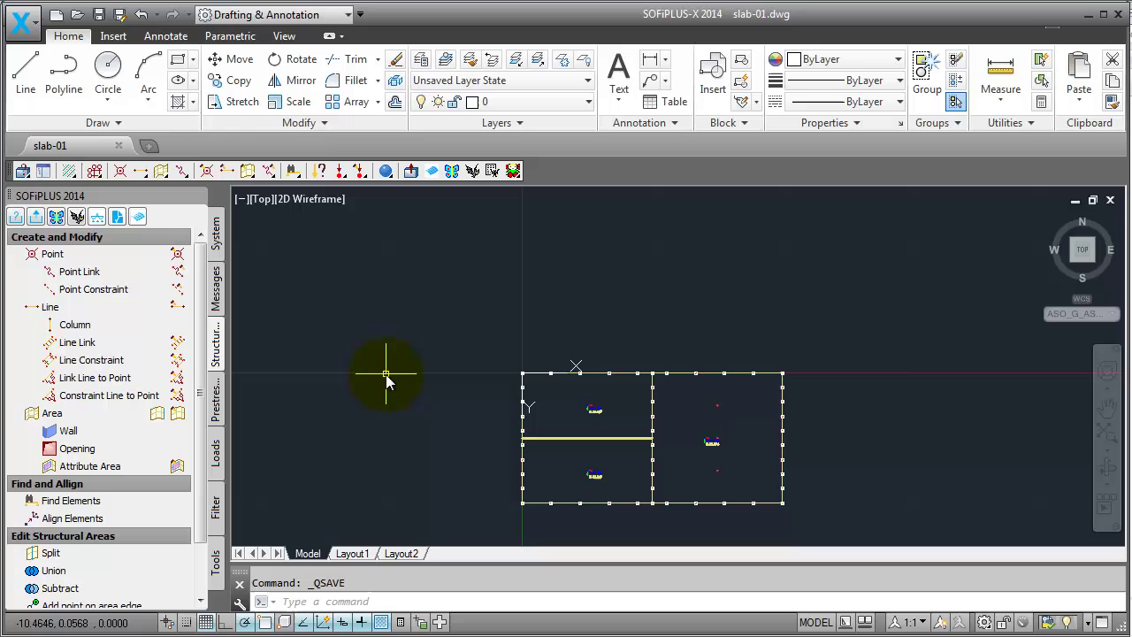
{"action": "left_click", "coordinate": [1119, 14]}
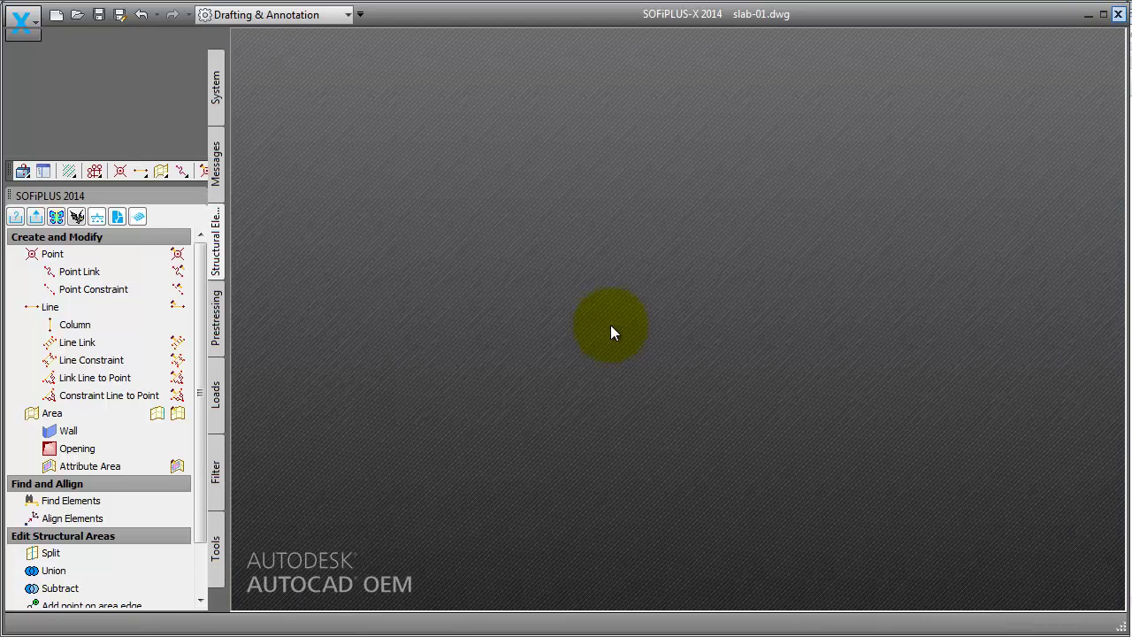